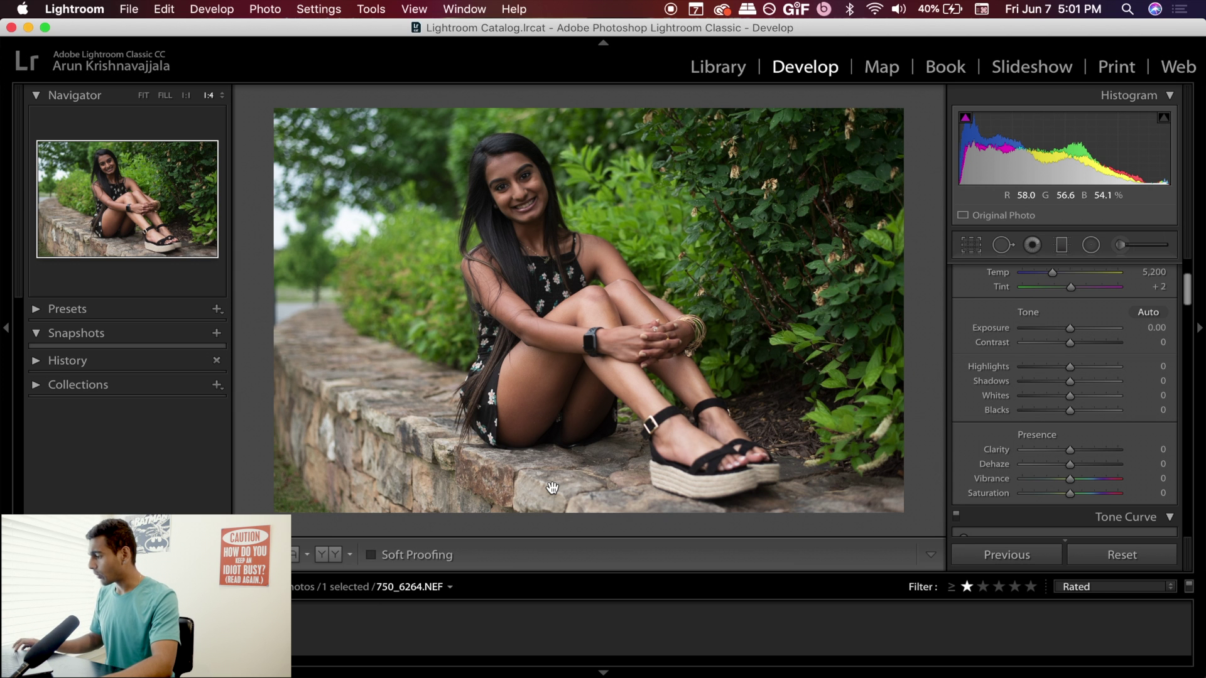
Step: View the next photo, 750_6271.NEF, and return to 750_6264.NEF
{"action": "key", "text": "Right"}
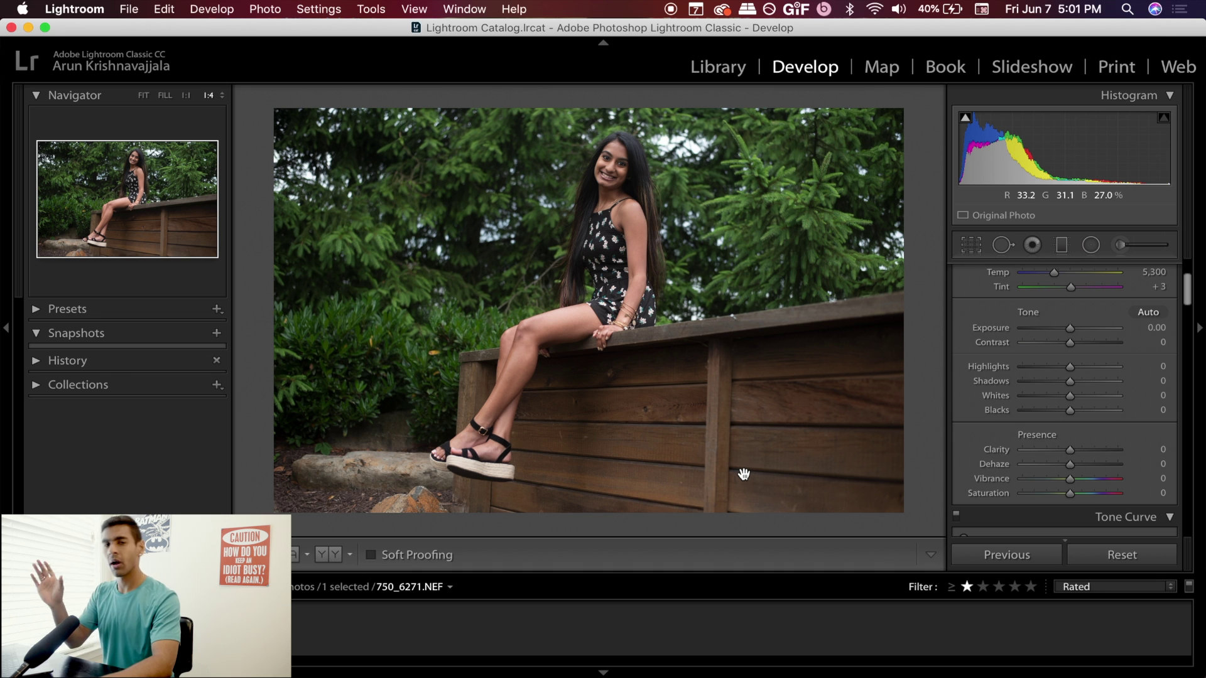
{"action": "key", "text": "Left"}
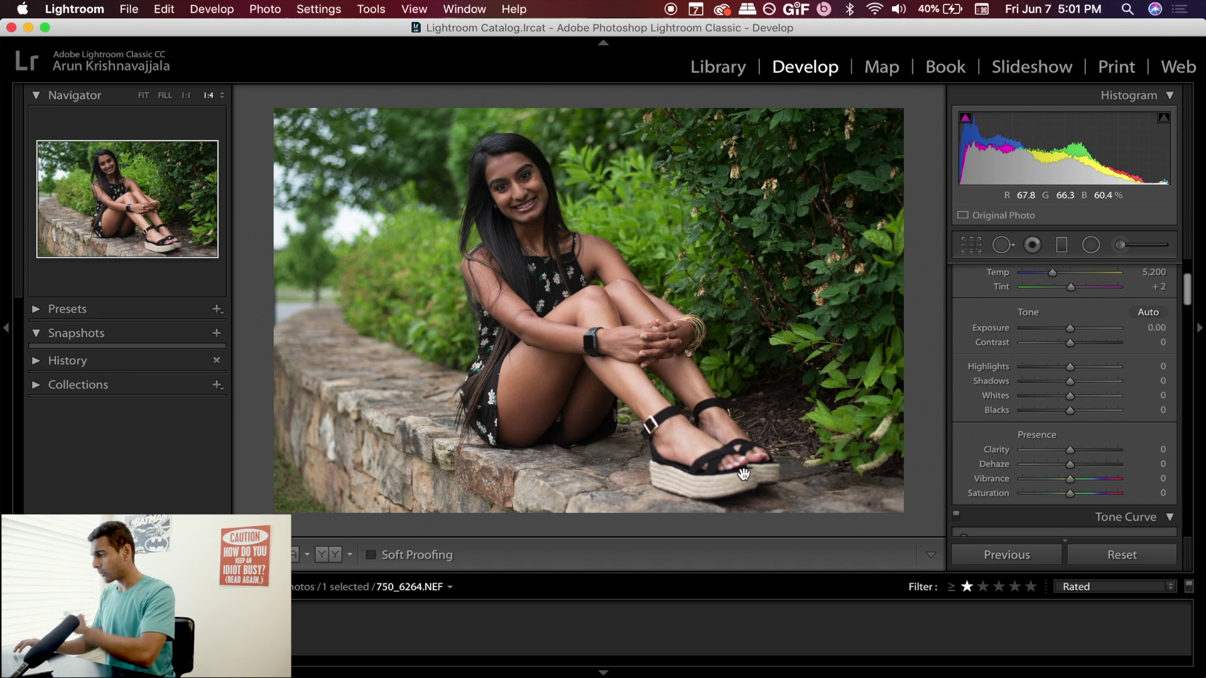
Step: Adjust the portrait's basic tone with Exposure +0.25, Shadows +56, Whites +34 and Blacks −27
{"action": "scroll", "coordinate": [1038, 422], "scroll_direction": "down", "scroll_amount": 1}
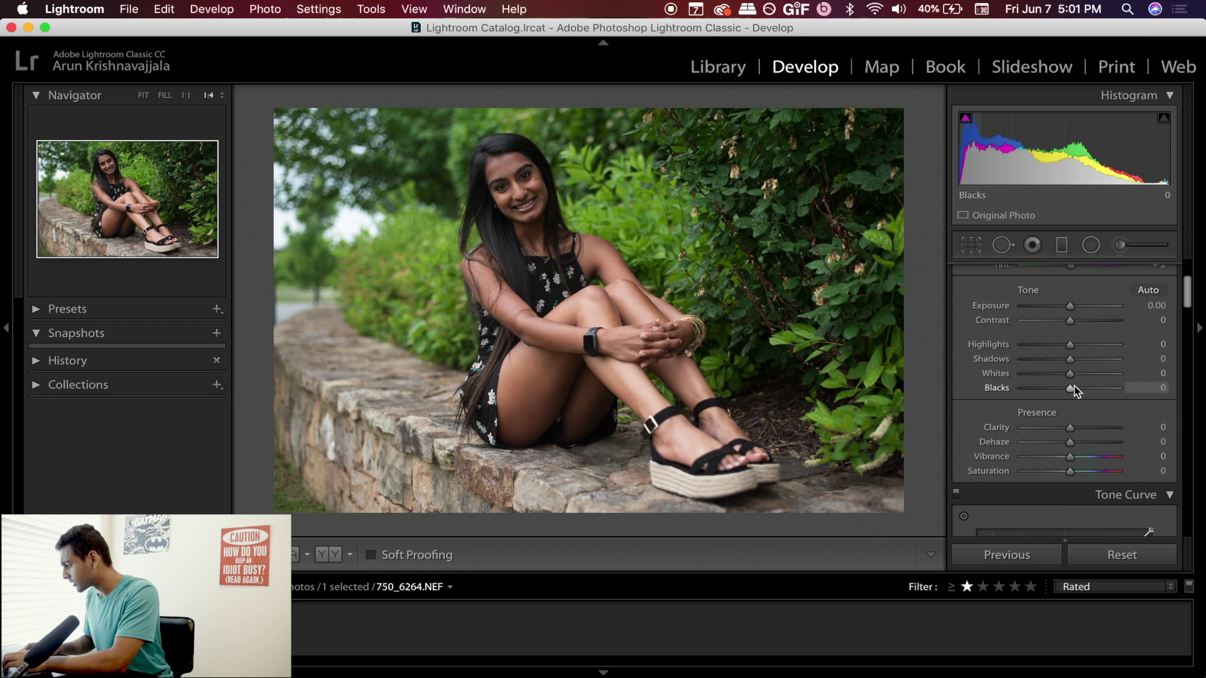
{"action": "left_click_drag", "start_coordinate": [1072, 360], "coordinate": [1101, 367]}
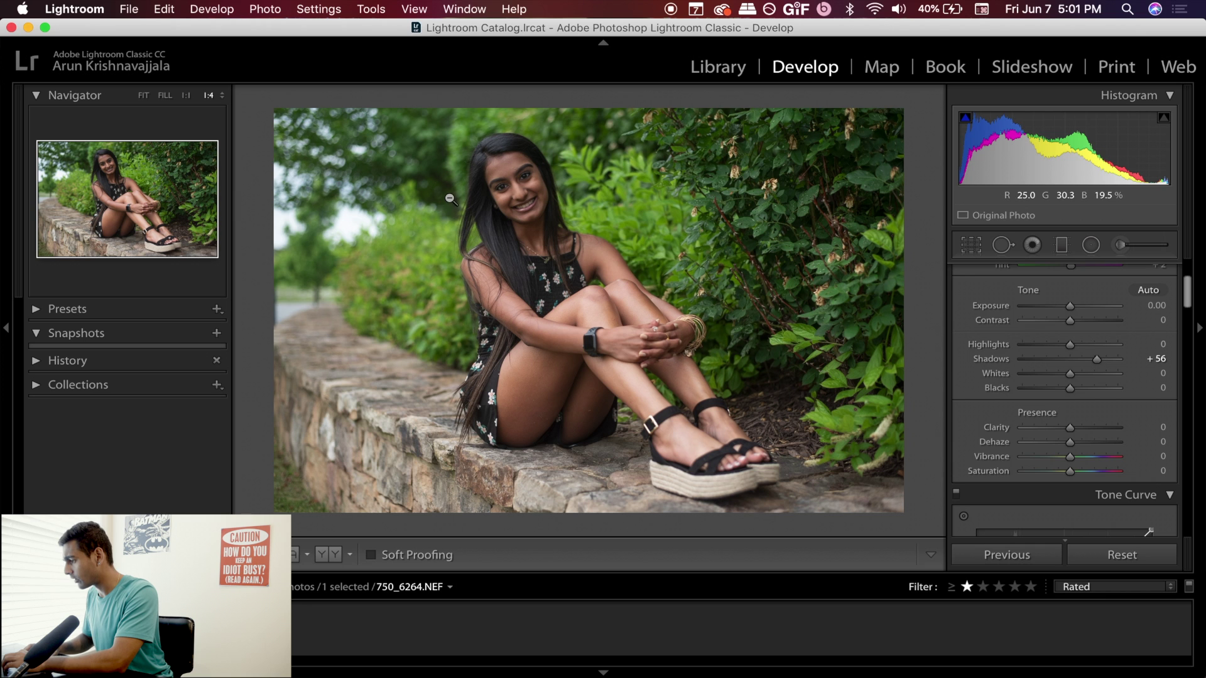
{"action": "left_click", "coordinate": [449, 198]}
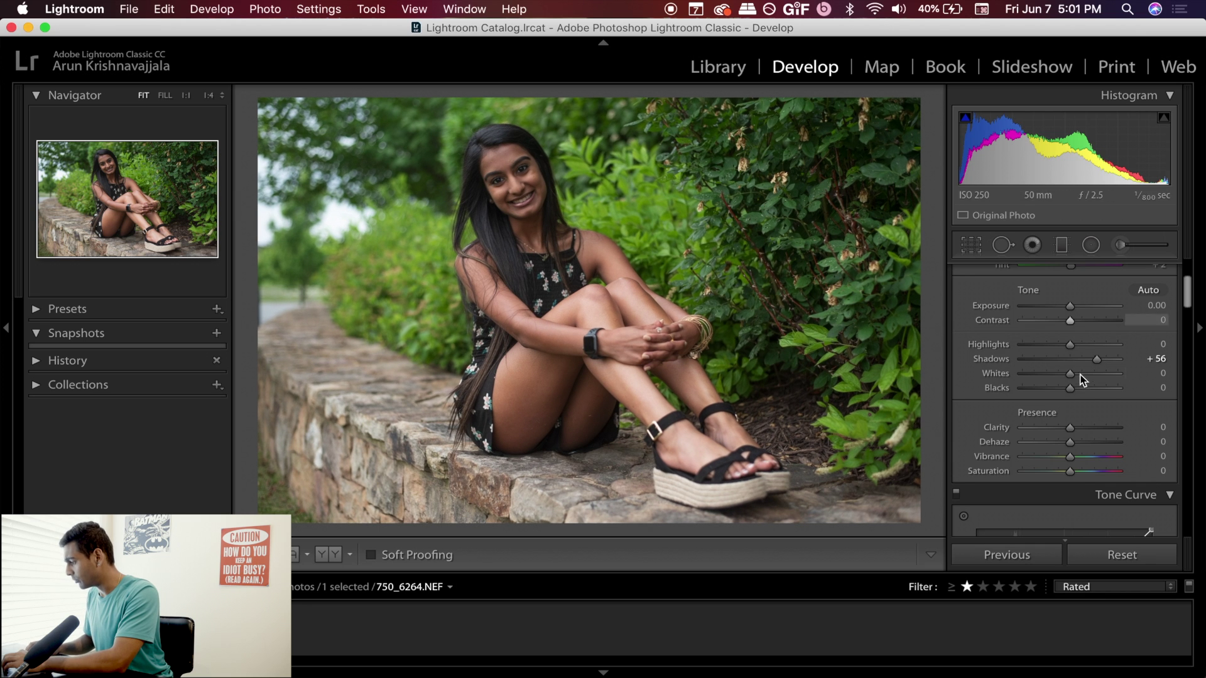
{"action": "scroll", "coordinate": [1081, 378], "scroll_direction": "up", "scroll_amount": 2}
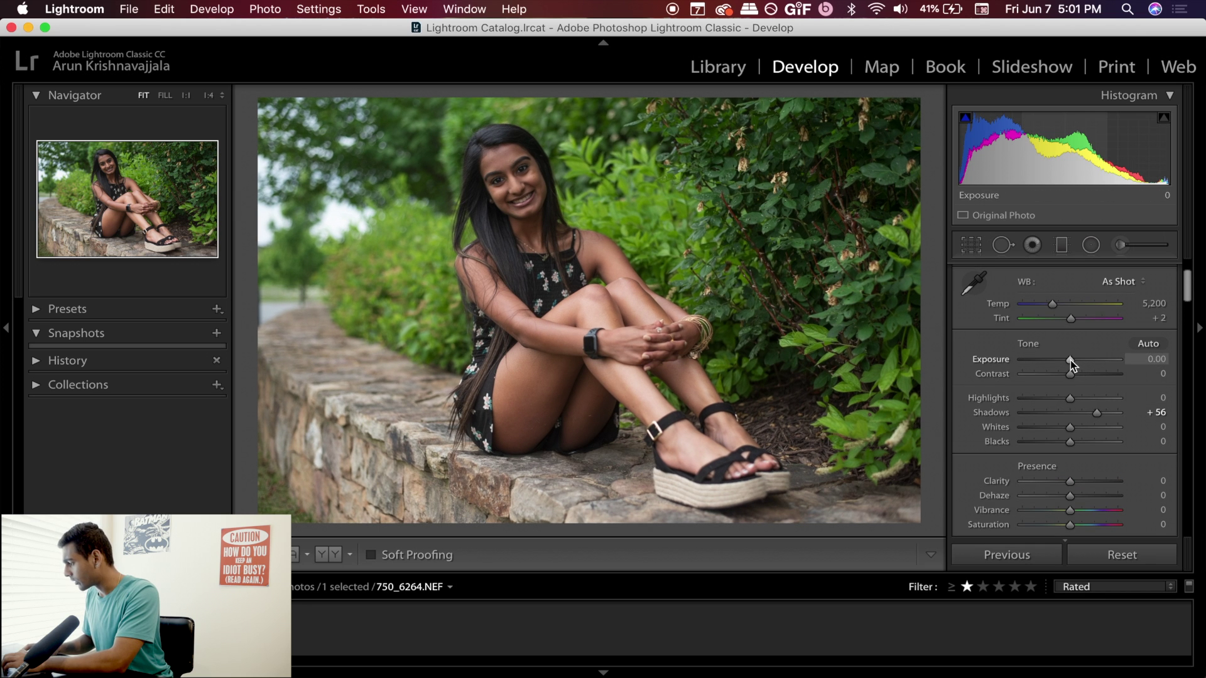
{"action": "left_click_drag", "start_coordinate": [1070, 360], "coordinate": [1073, 360]}
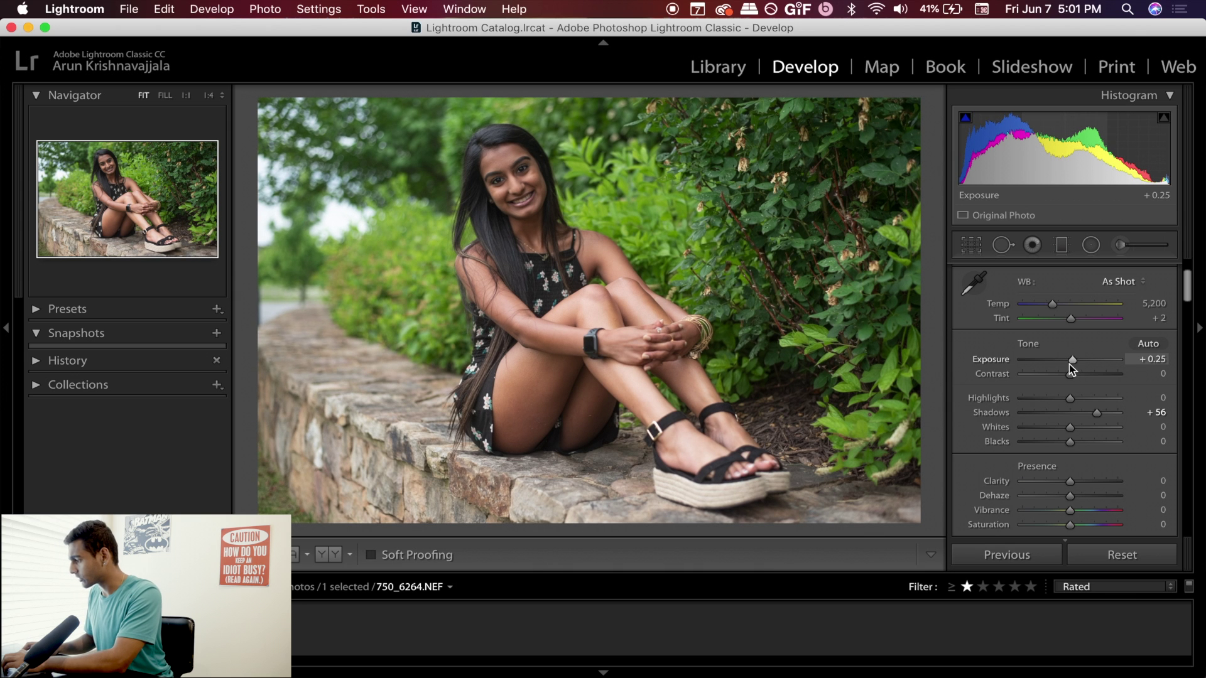
{"action": "left_click_drag", "start_coordinate": [1071, 429], "coordinate": [1087, 427]}
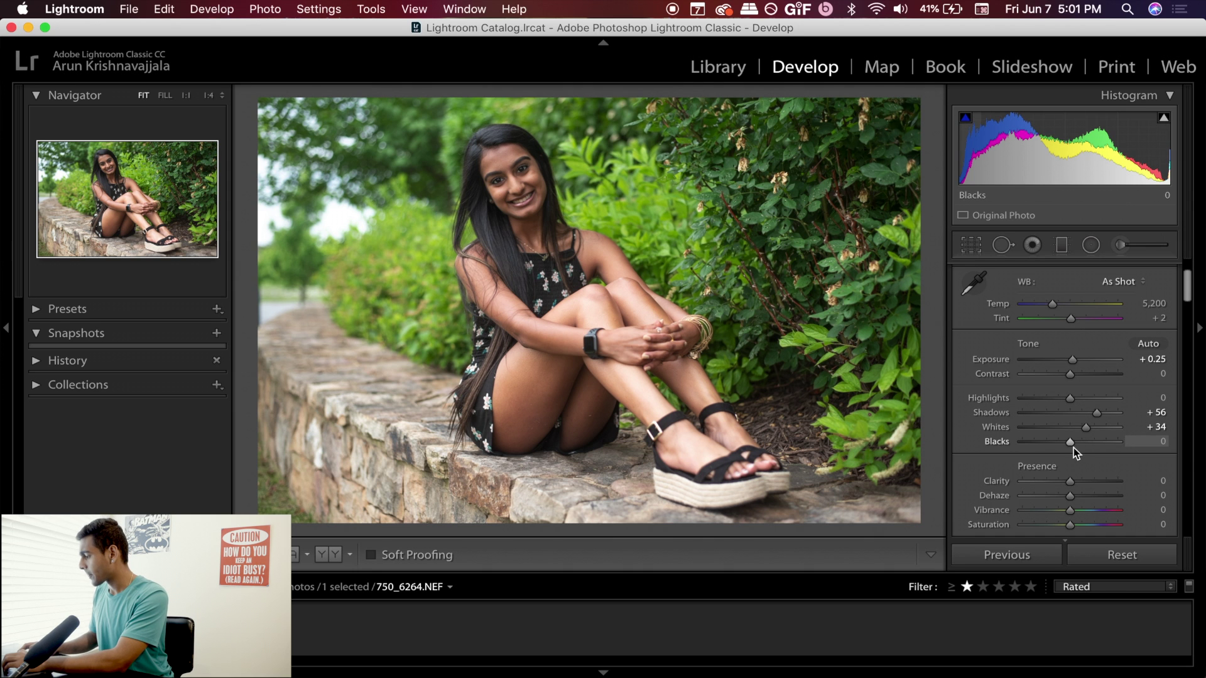
{"action": "left_click_drag", "start_coordinate": [1070, 444], "coordinate": [1057, 443]}
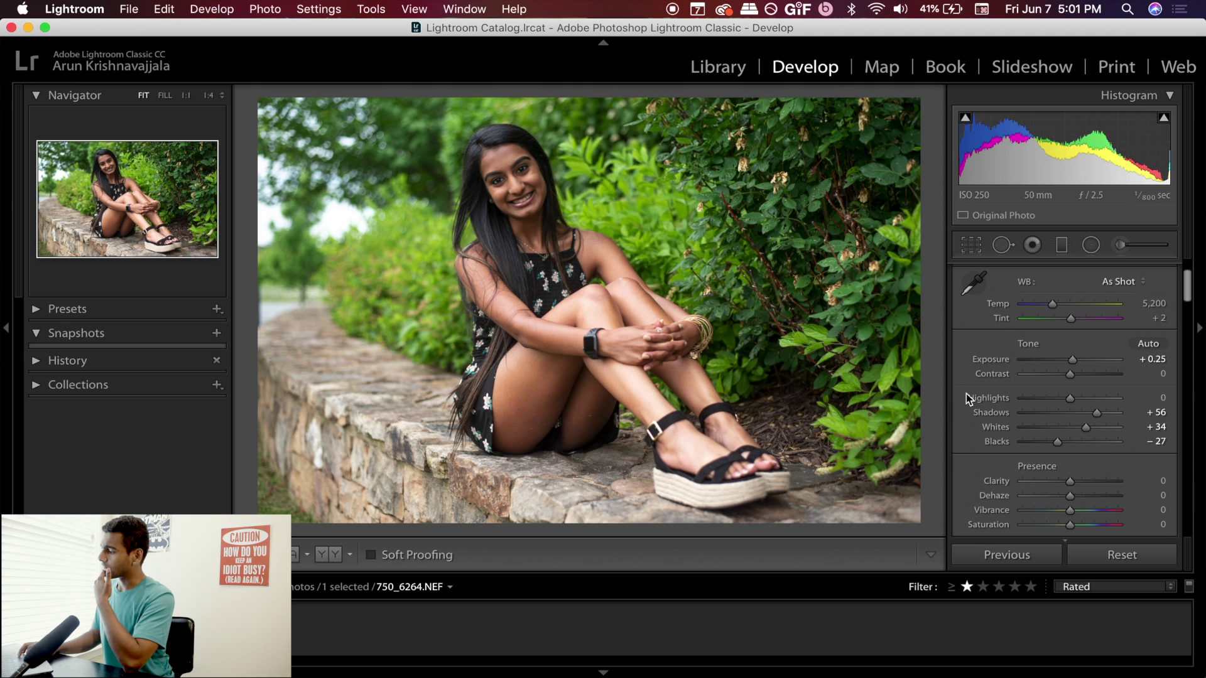
Step: Shape the RGB tone curve with points at 74.9/79.2 % and in the lower quarter, a lowered white end and a black end at 0.0/2.7 %
{"action": "scroll", "coordinate": [977, 302], "scroll_direction": "up", "scroll_amount": 3}
{"action": "scroll", "coordinate": [1059, 376], "scroll_direction": "down", "scroll_amount": 5}
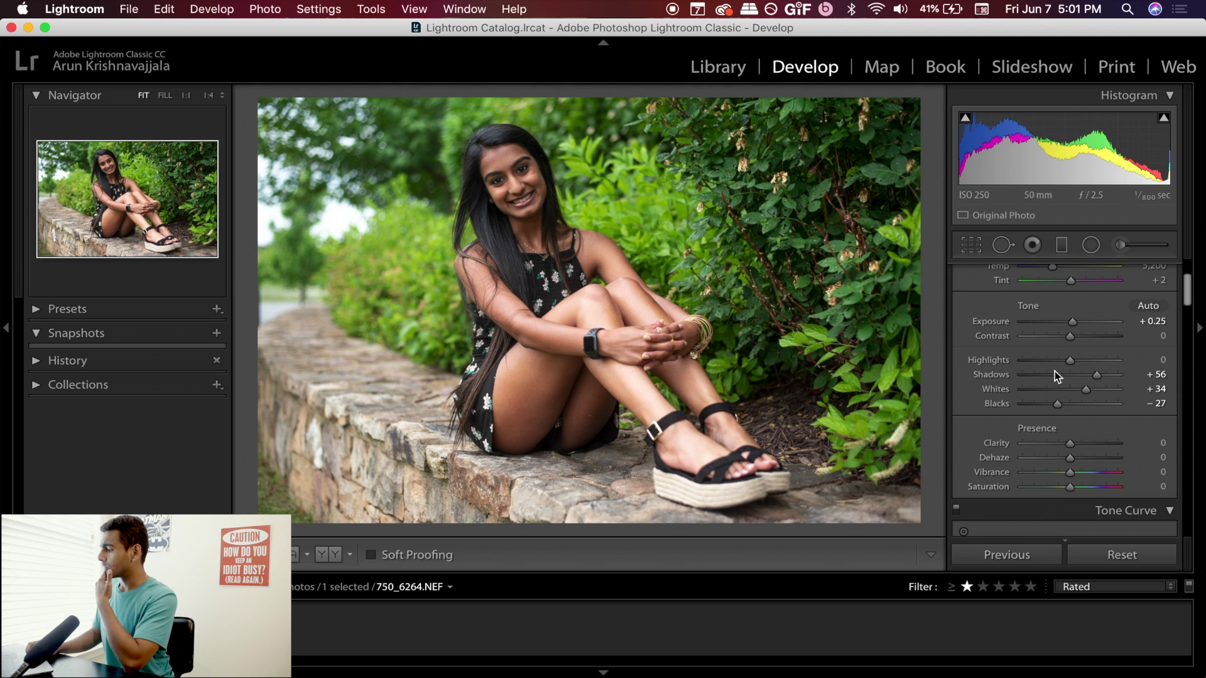
{"action": "scroll", "coordinate": [1045, 405], "scroll_direction": "up", "scroll_amount": 3}
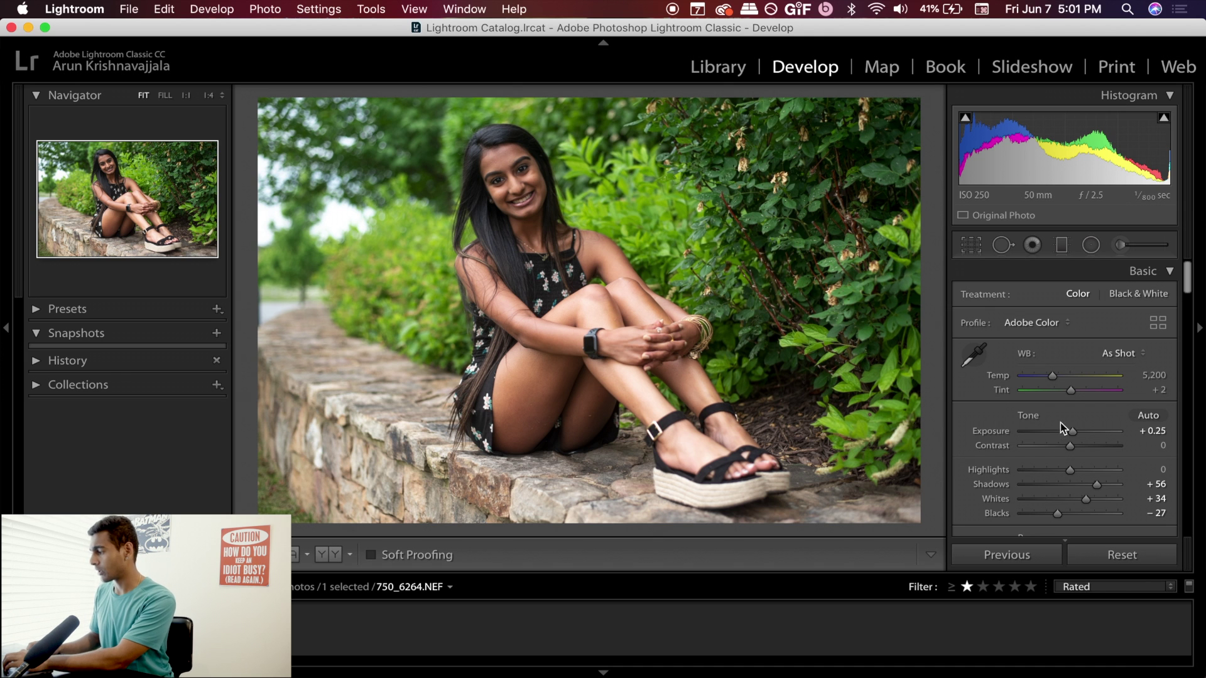
{"action": "scroll", "coordinate": [1072, 425], "scroll_direction": "down", "scroll_amount": 10}
{"action": "scroll", "coordinate": [1031, 459], "scroll_direction": "up", "scroll_amount": 2}
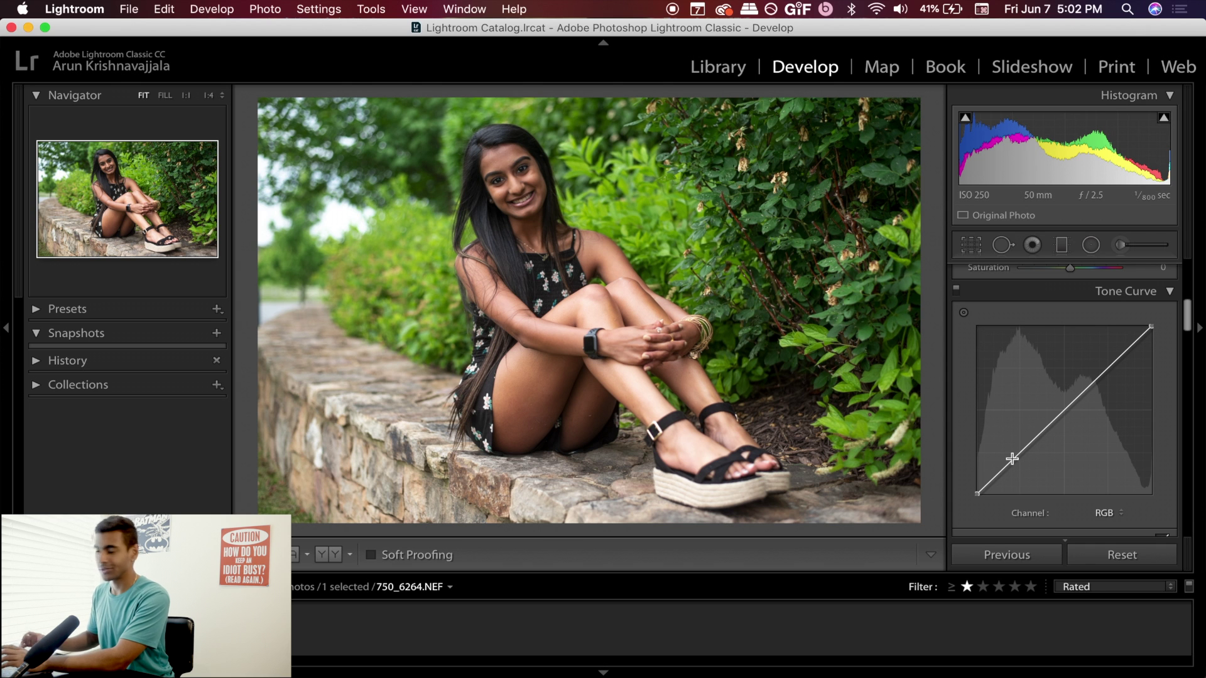
{"action": "left_click_drag", "start_coordinate": [1111, 365], "coordinate": [1108, 361]}
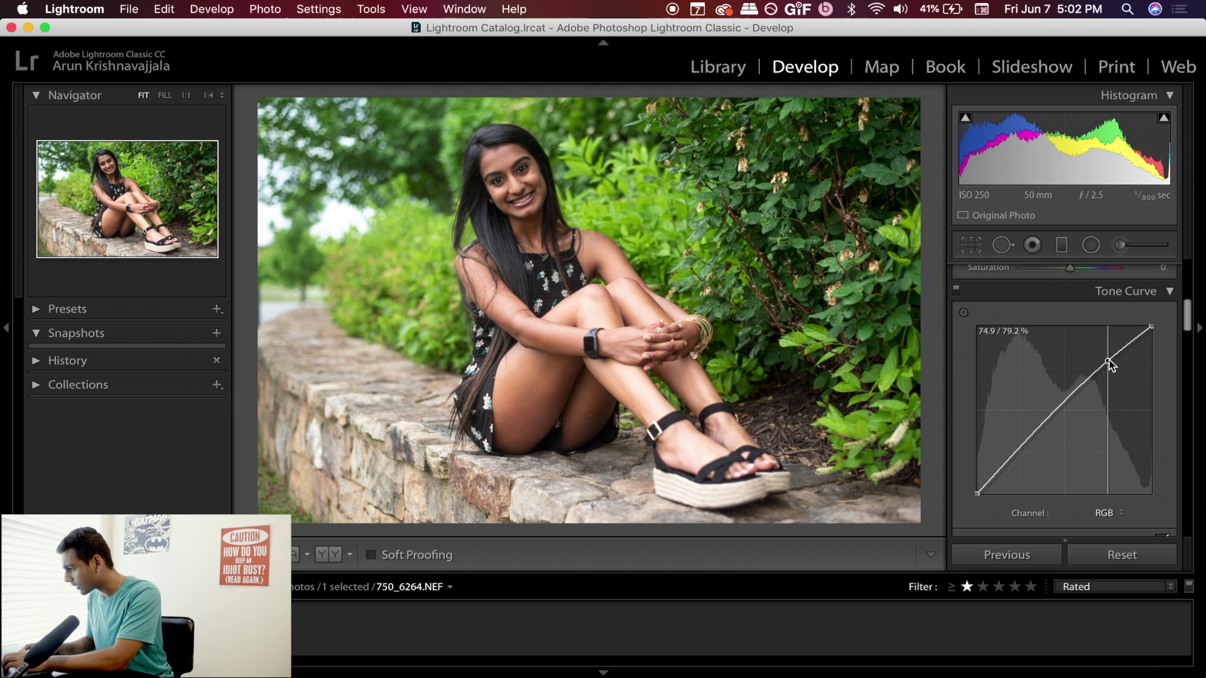
{"action": "left_click_drag", "start_coordinate": [1017, 453], "coordinate": [1014, 458]}
{"action": "left_click_drag", "start_coordinate": [1152, 327], "coordinate": [1152, 336]}
{"action": "left_click_drag", "start_coordinate": [978, 494], "coordinate": [959, 491]}
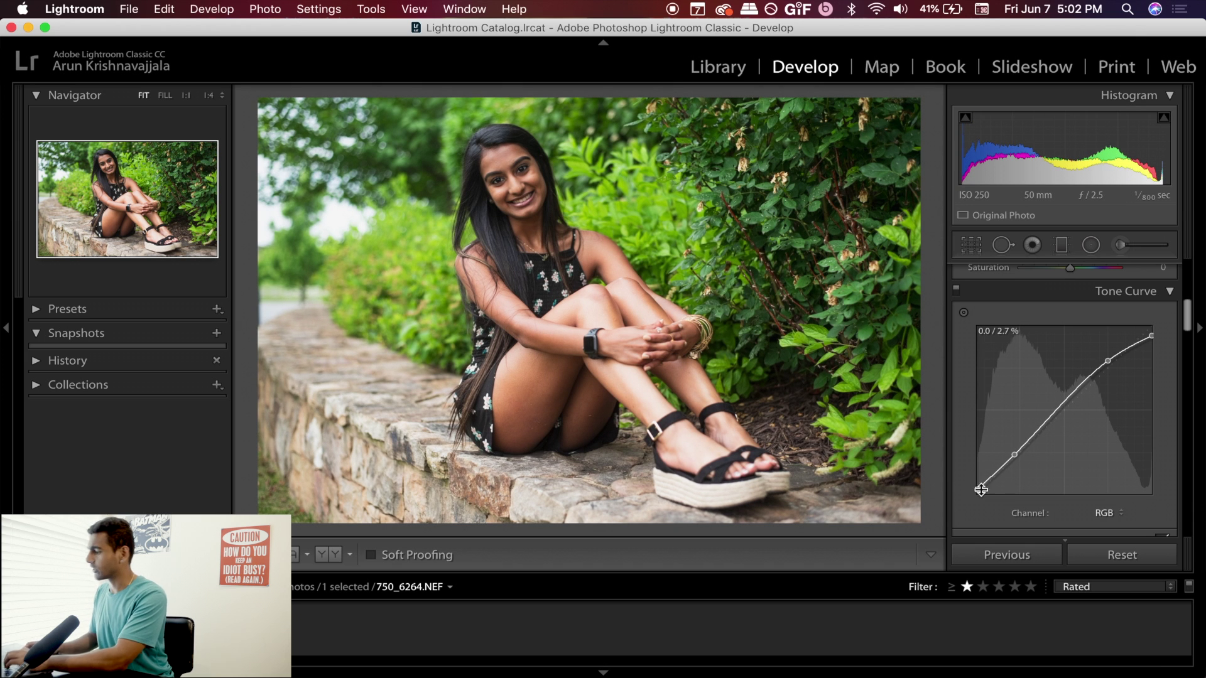
{"action": "left_click", "coordinate": [955, 289]}
{"action": "left_click", "coordinate": [955, 289]}
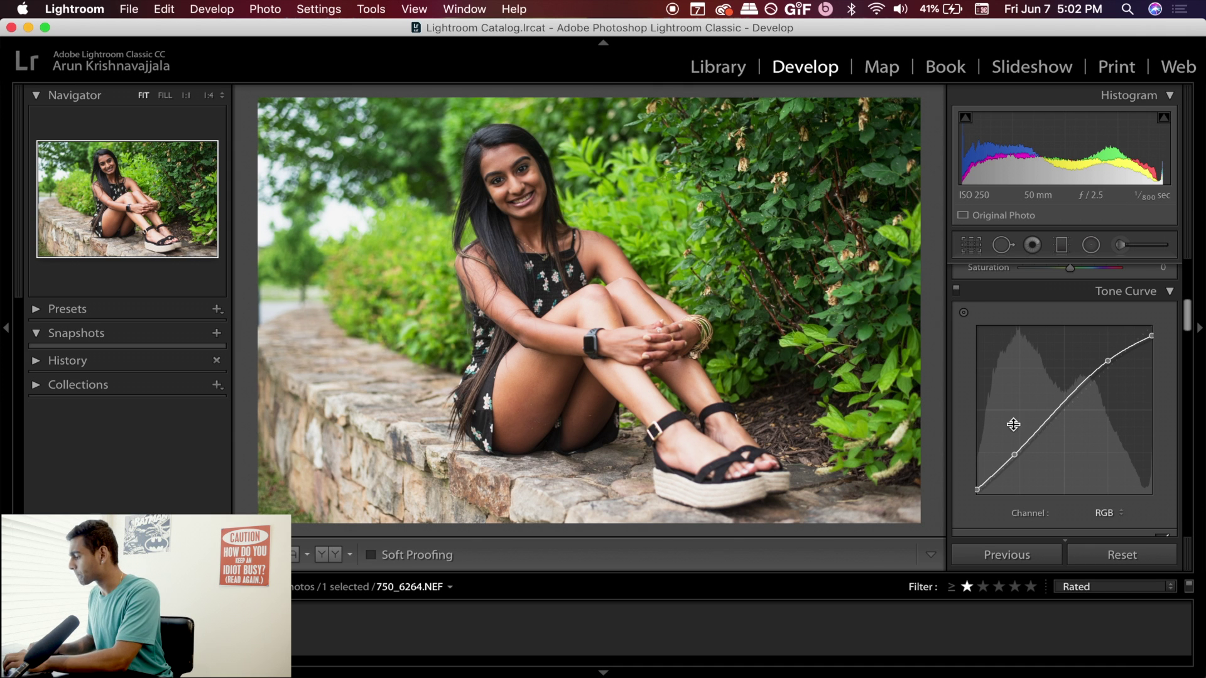
Step: Brighten and slightly mute the foliage by setting Green luminance to +75 and Green saturation to −9
{"action": "scroll", "coordinate": [1004, 422], "scroll_direction": "down", "scroll_amount": 5}
{"action": "scroll", "coordinate": [1014, 424], "scroll_direction": "down", "scroll_amount": 2}
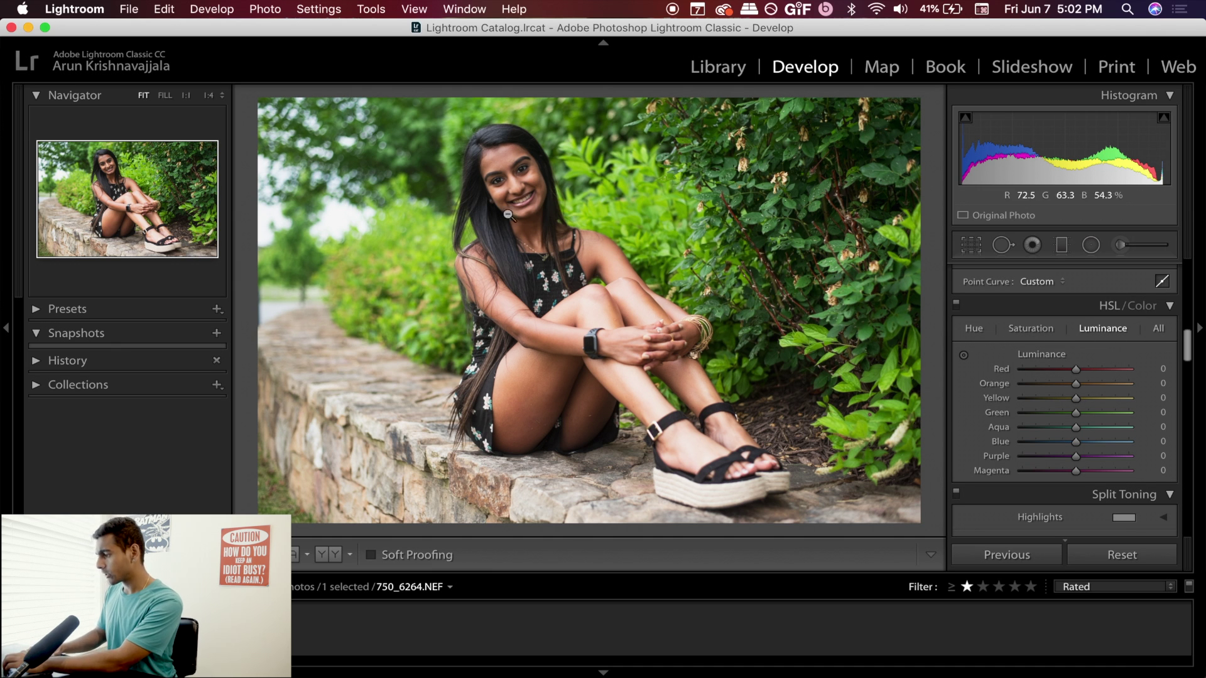
{"action": "left_click", "coordinate": [755, 160]}
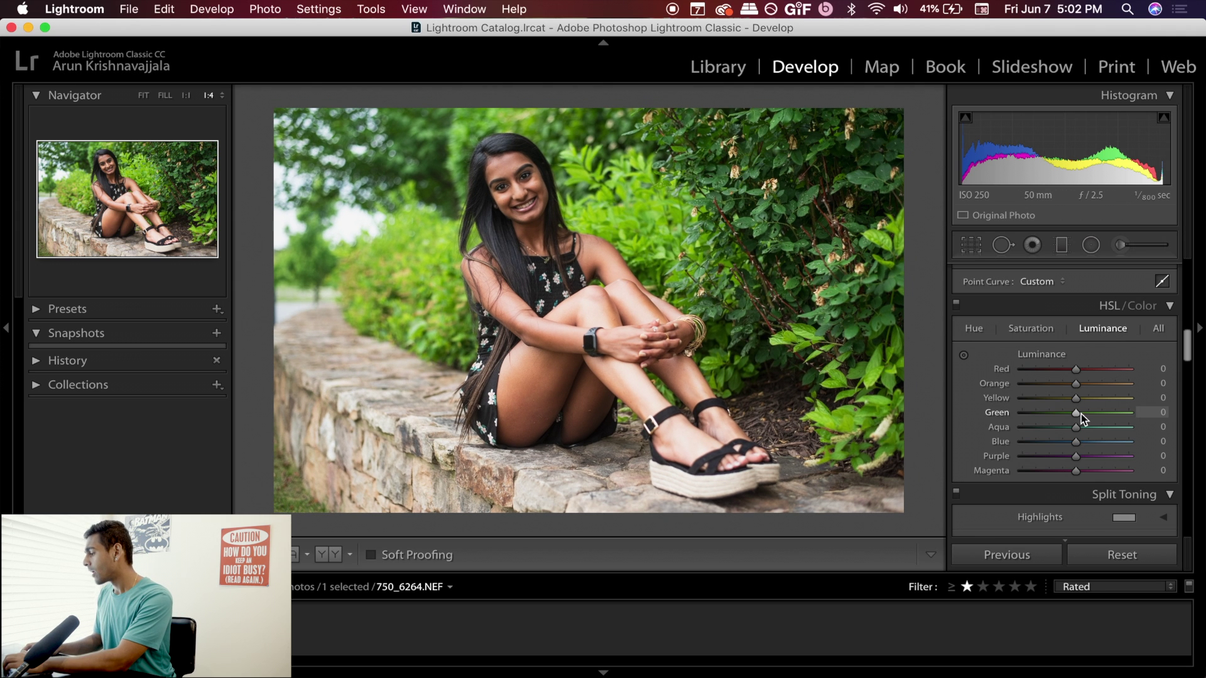
{"action": "left_click_drag", "start_coordinate": [1076, 413], "coordinate": [1115, 414]}
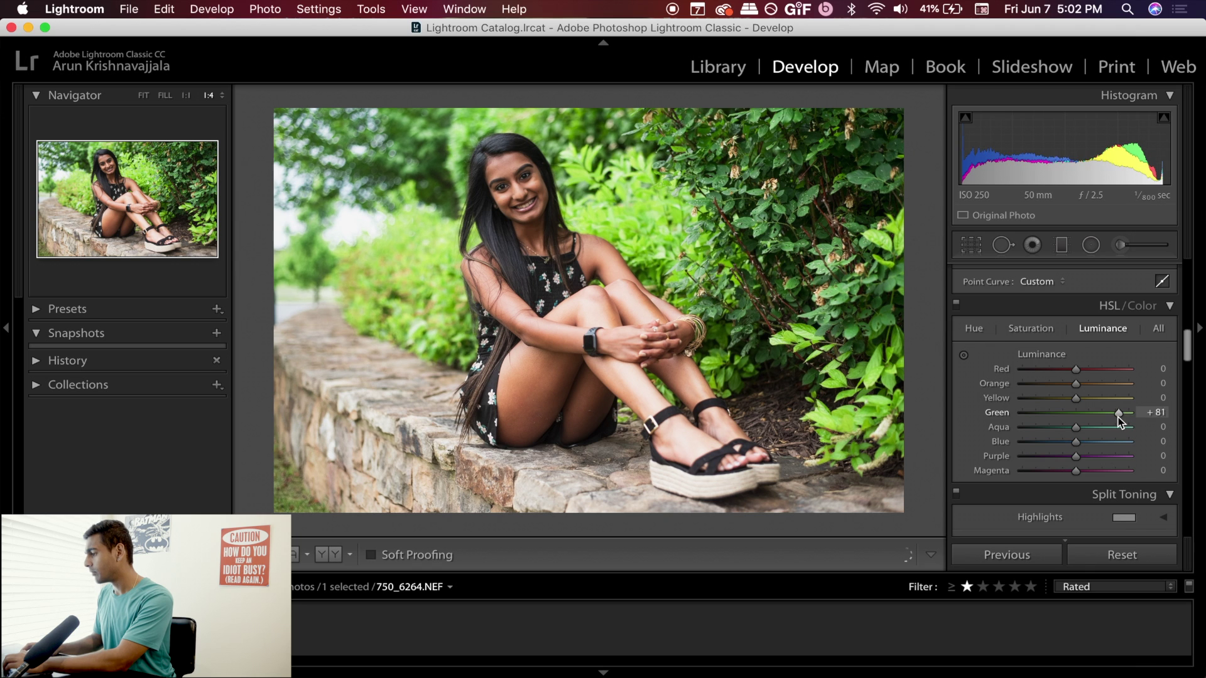
{"action": "left_click", "coordinate": [1033, 328]}
{"action": "left_click_drag", "start_coordinate": [1076, 412], "coordinate": [1071, 413]}
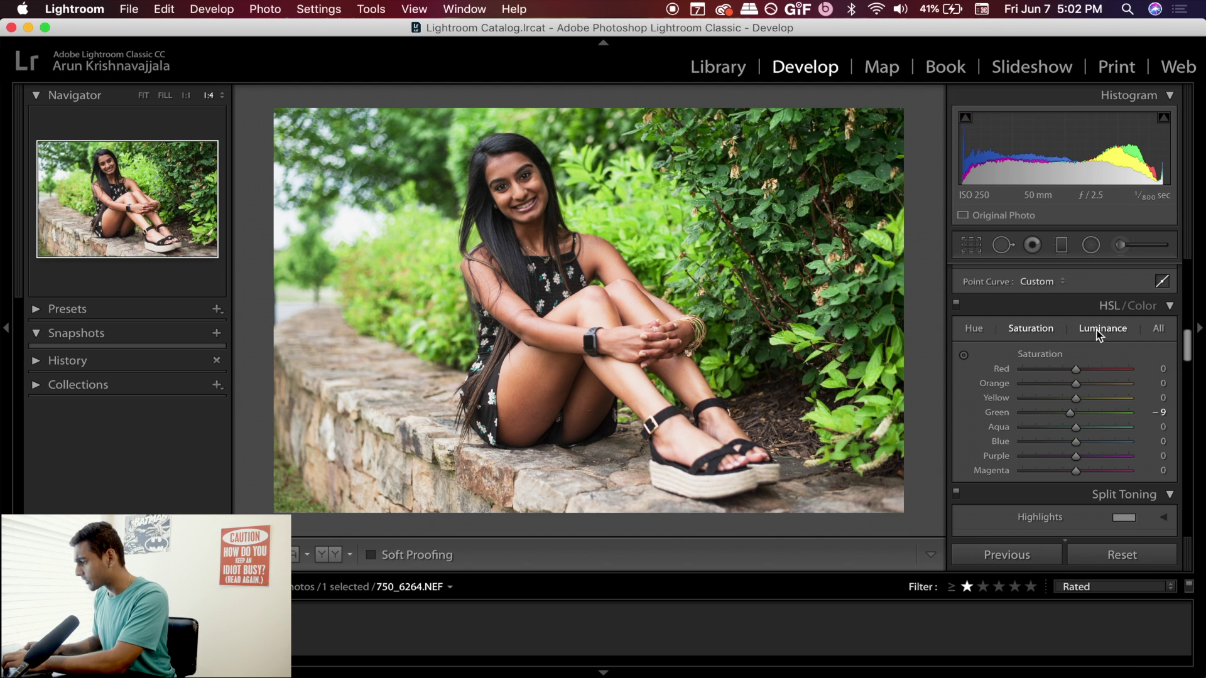
Step: Inspect the face closely and refine the skin tones with Orange saturation −10 and Orange luminance +21
{"action": "left_click", "coordinate": [535, 186]}
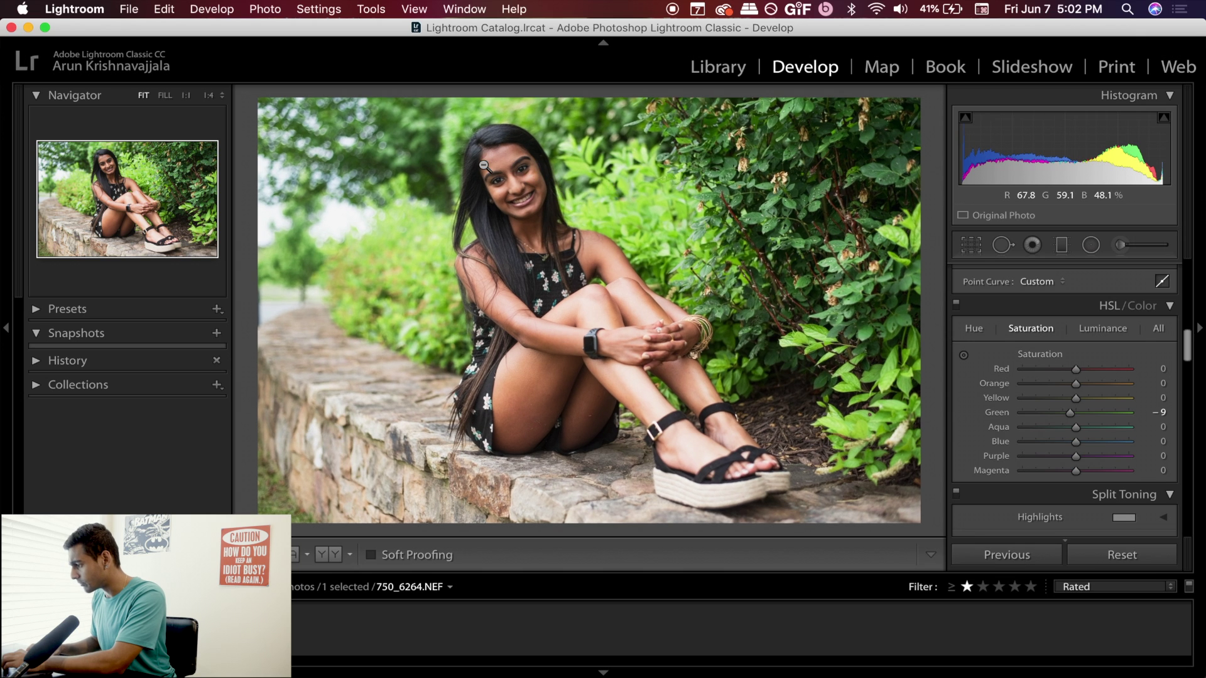
{"action": "left_click", "coordinate": [484, 167]}
{"action": "key", "text": "super+equal"}
{"action": "scroll", "coordinate": [397, 317], "scroll_direction": "left", "scroll_amount": 10}
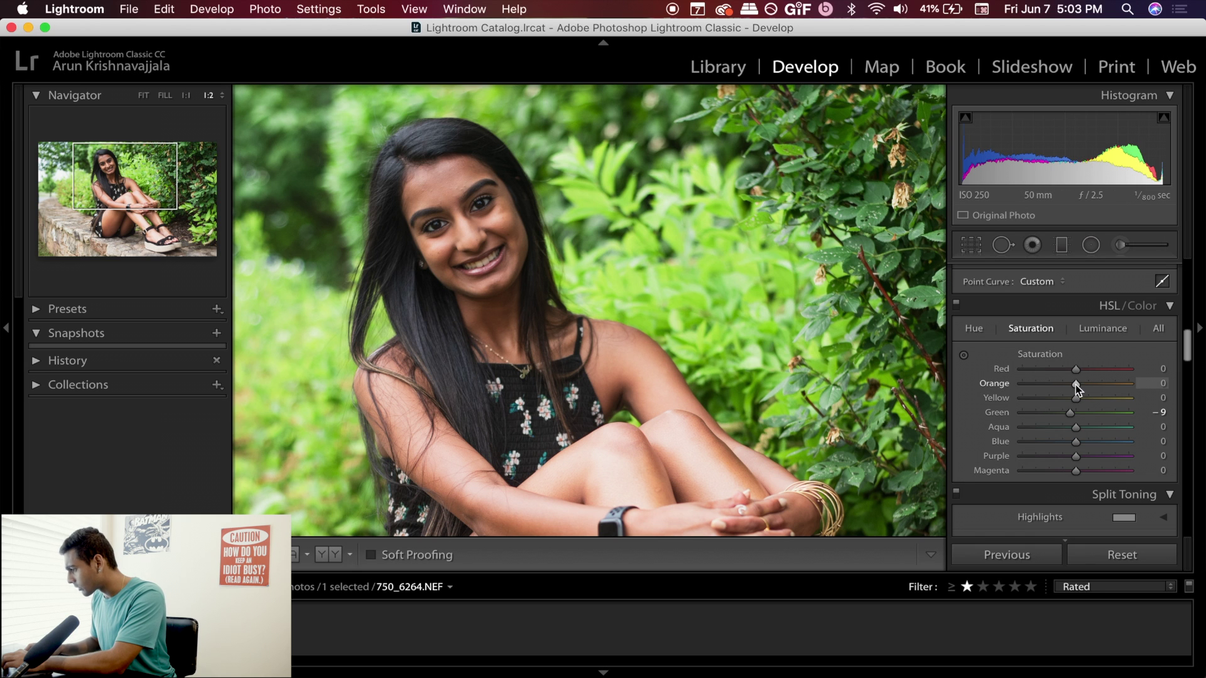
{"action": "left_click_drag", "start_coordinate": [1071, 385], "coordinate": [1068, 385]}
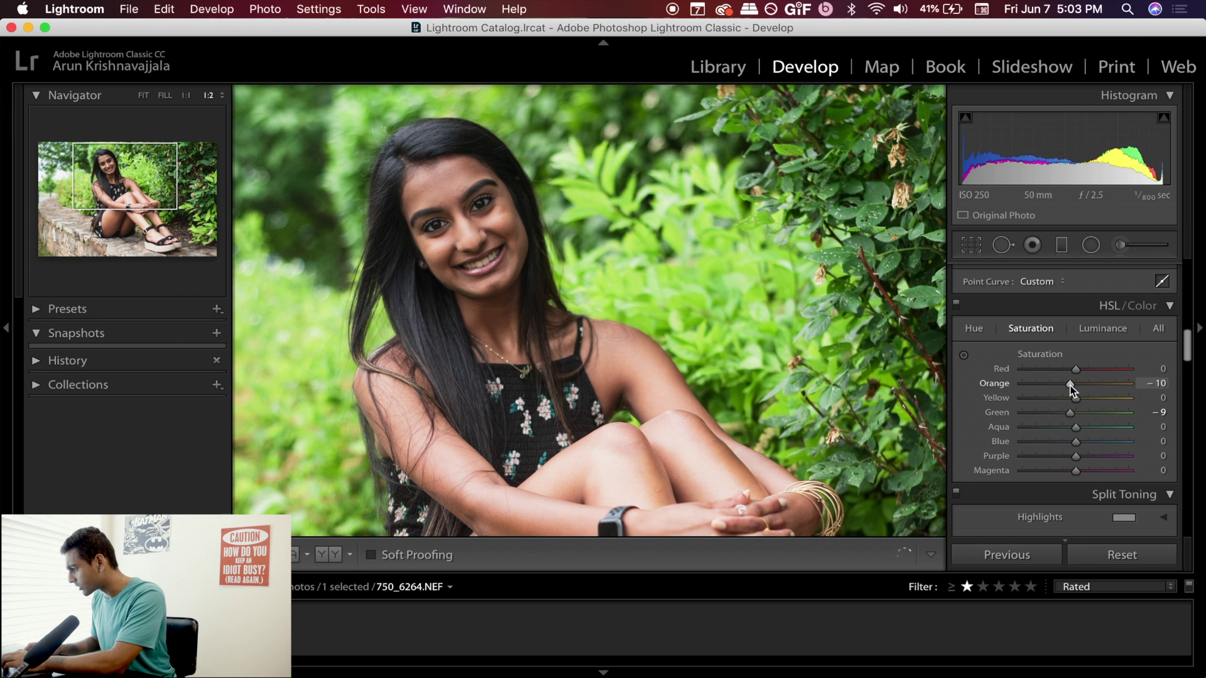
{"action": "left_click", "coordinate": [1104, 328]}
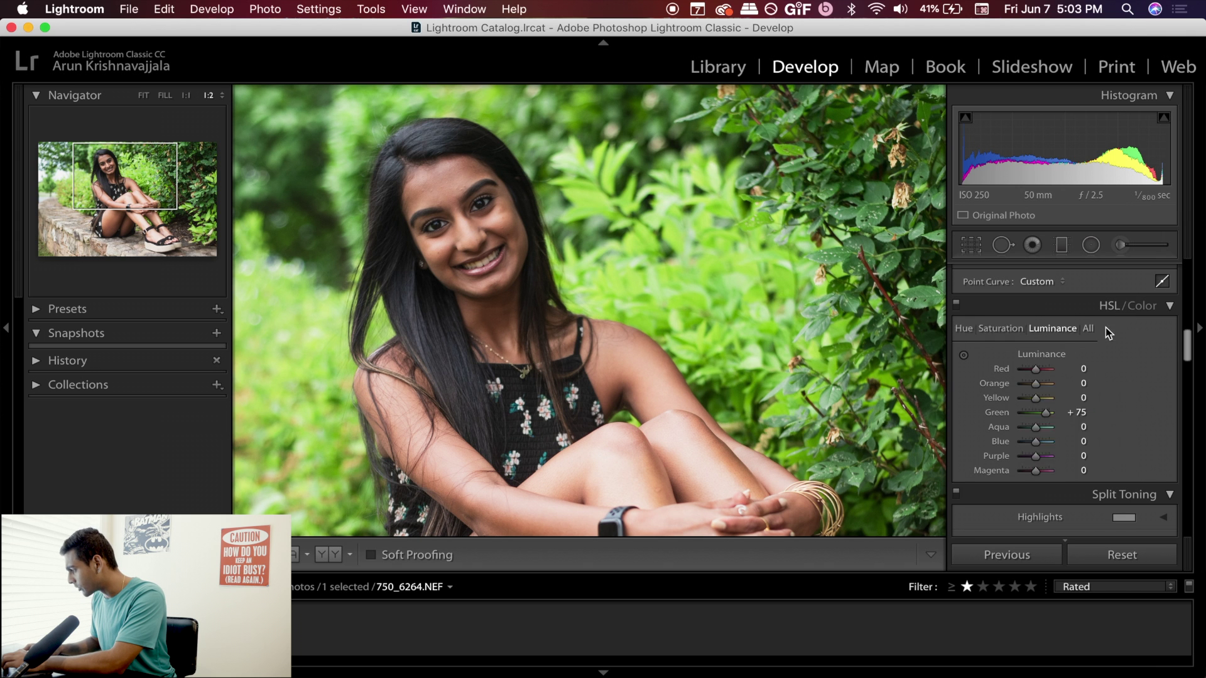
{"action": "left_click_drag", "start_coordinate": [1076, 383], "coordinate": [1090, 391]}
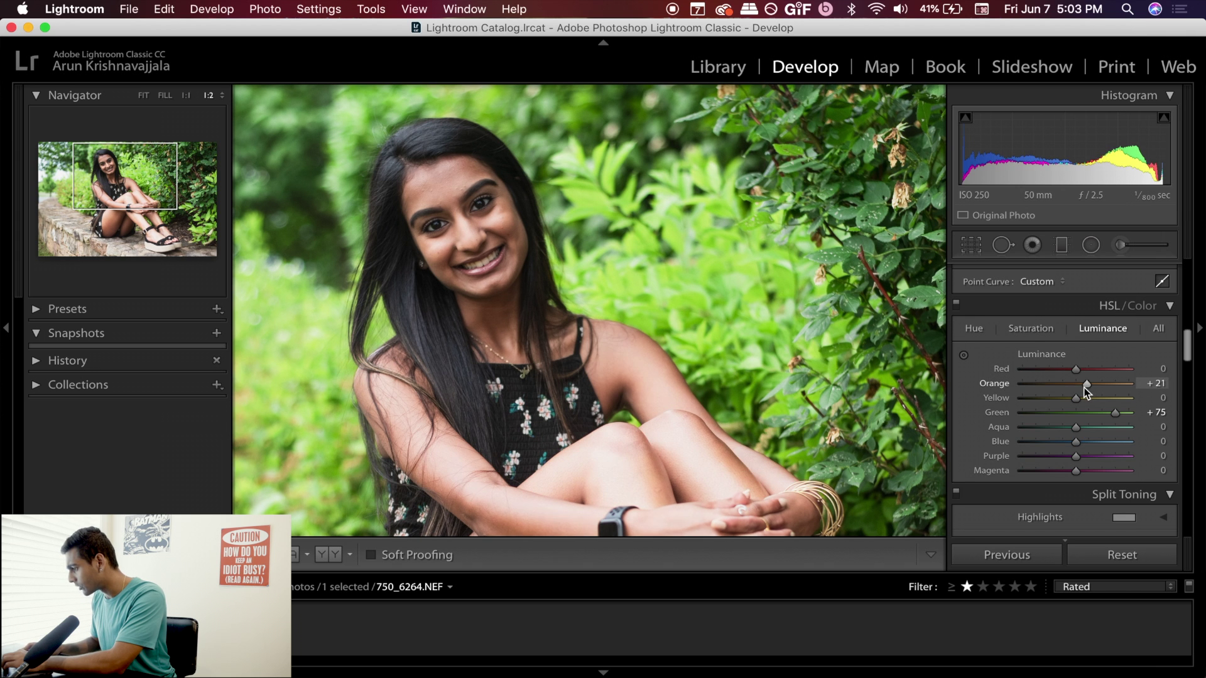
Step: Set the Green saturation to −1 while viewing the whole photo
{"action": "key", "text": "super+minus"}
{"action": "key", "text": "super+minus"}
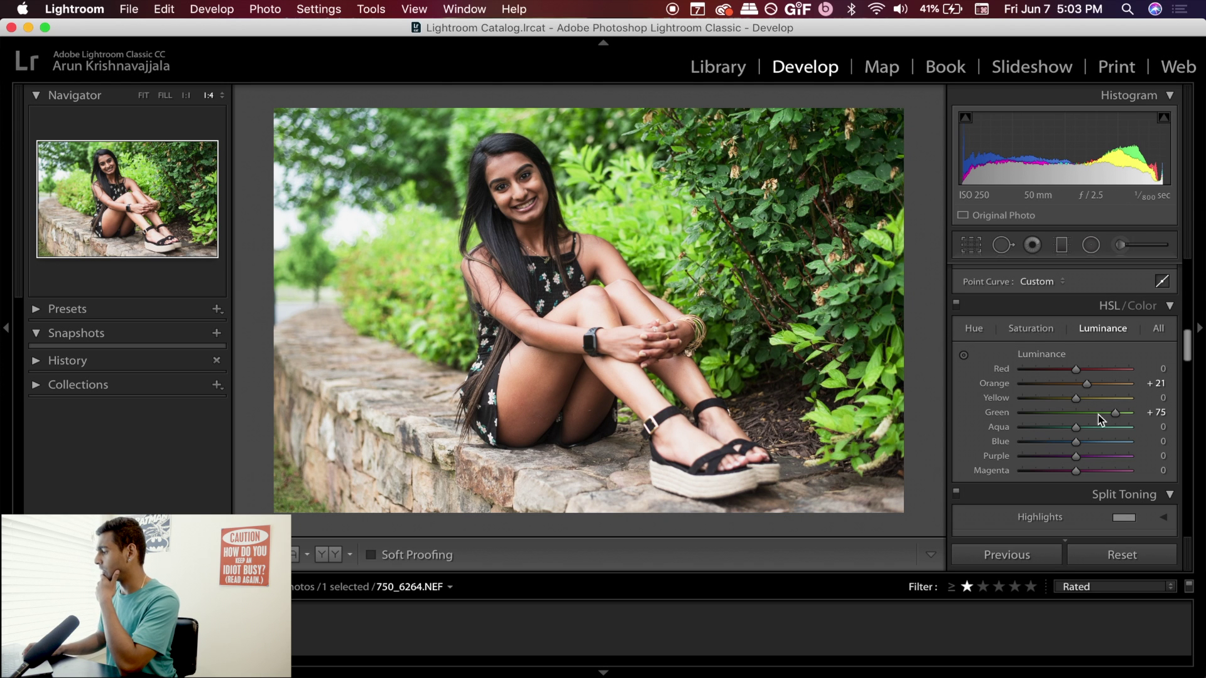
{"action": "left_click", "coordinate": [1036, 334]}
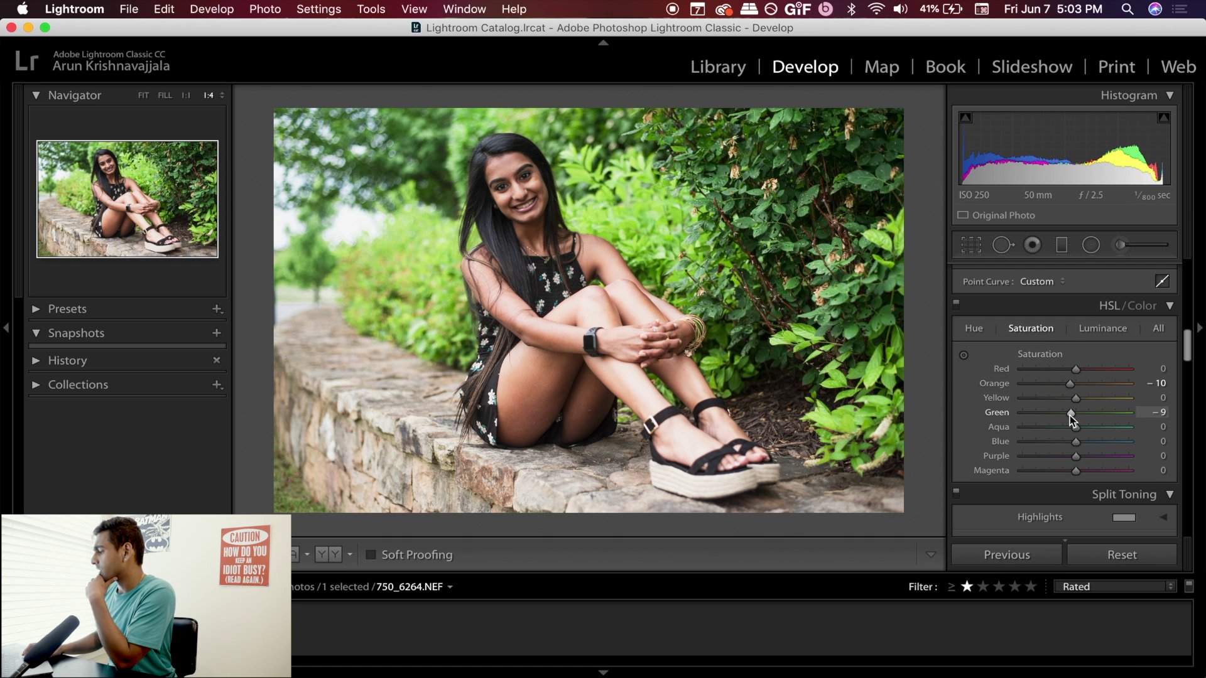
{"action": "left_click_drag", "start_coordinate": [1070, 415], "coordinate": [1071, 416]}
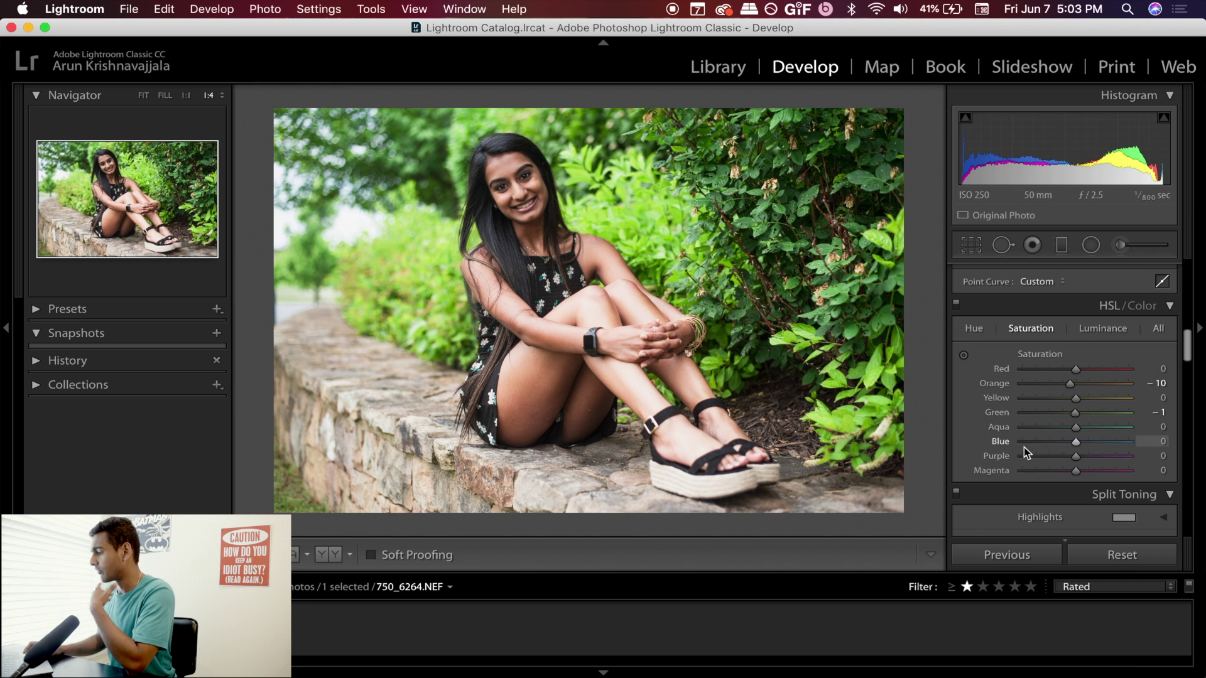
Step: Compare the before and after versions of the subject side by side, and return to the single-image view
{"action": "scroll", "coordinate": [1023, 447], "scroll_direction": "down", "scroll_amount": 10}
{"action": "scroll", "coordinate": [1035, 433], "scroll_direction": "down", "scroll_amount": 3}
{"action": "scroll", "coordinate": [1035, 433], "scroll_direction": "up", "scroll_amount": 12}
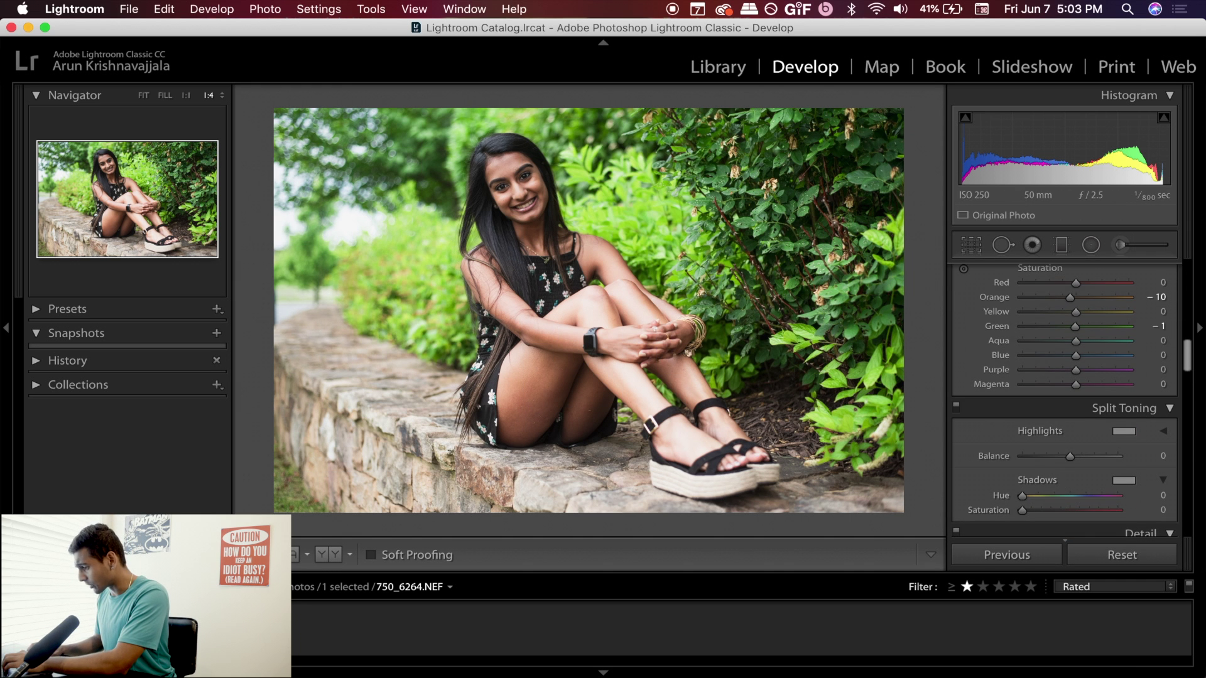
{"action": "left_click", "coordinate": [323, 554]}
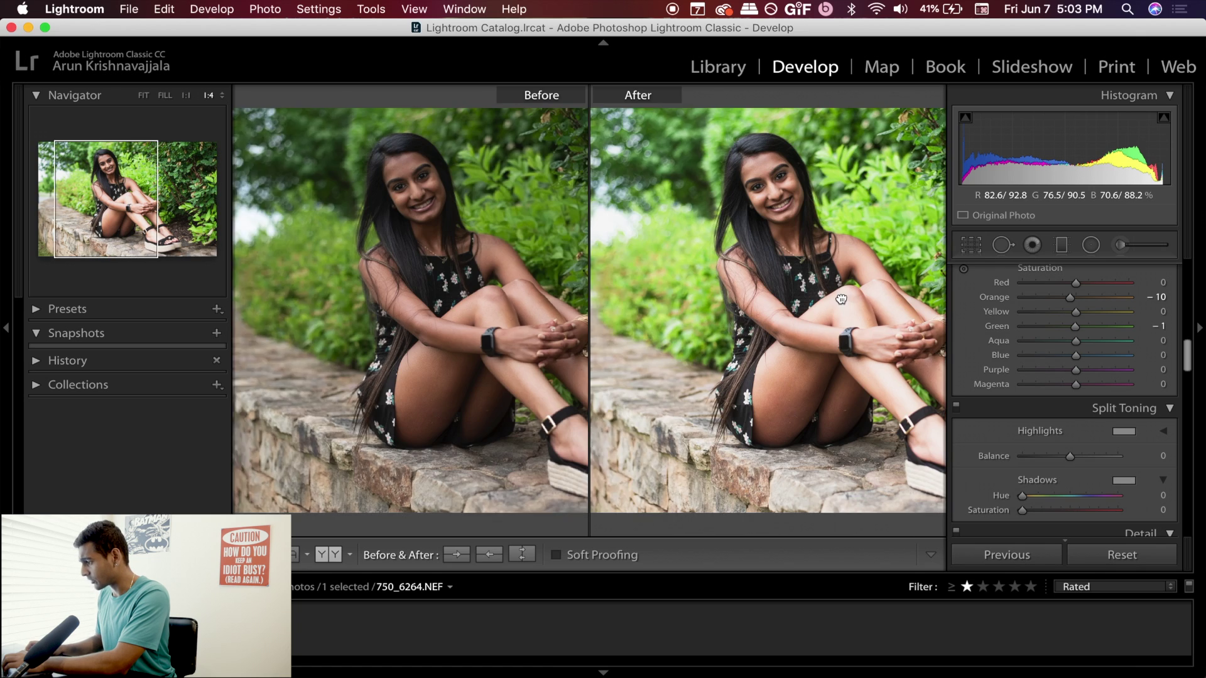
{"action": "left_click_drag", "start_coordinate": [837, 314], "coordinate": [733, 315]}
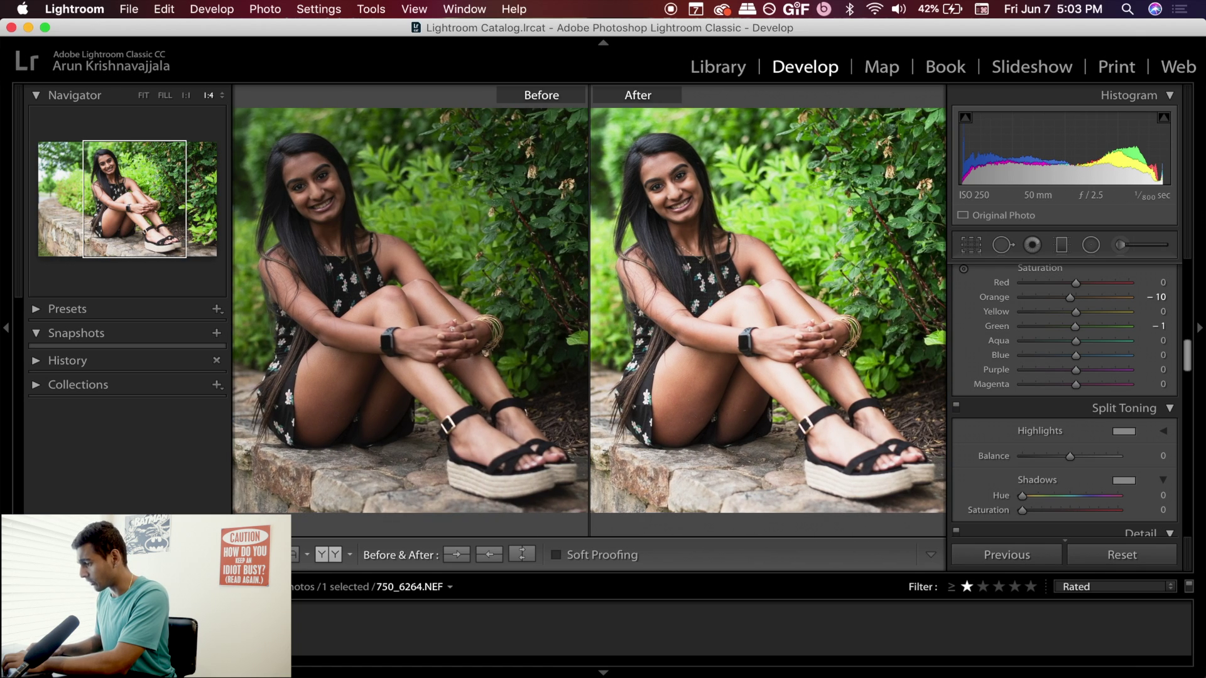
{"action": "key", "text": "y"}
Step: Shift the camera calibration colours by setting Blue Primary hue to −44 and Red Primary hue to +41
{"action": "scroll", "coordinate": [1016, 458], "scroll_direction": "down", "scroll_amount": 6}
{"action": "scroll", "coordinate": [1016, 459], "scroll_direction": "down", "scroll_amount": 15}
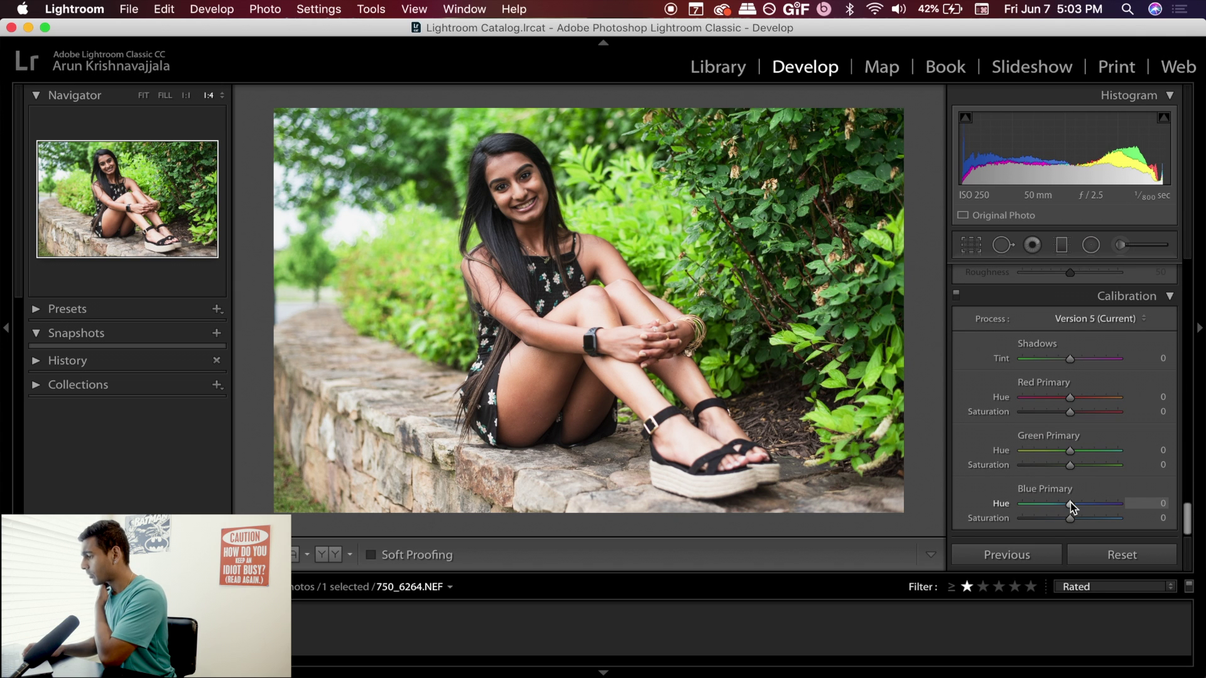
{"action": "left_click_drag", "start_coordinate": [1070, 503], "coordinate": [1050, 503]}
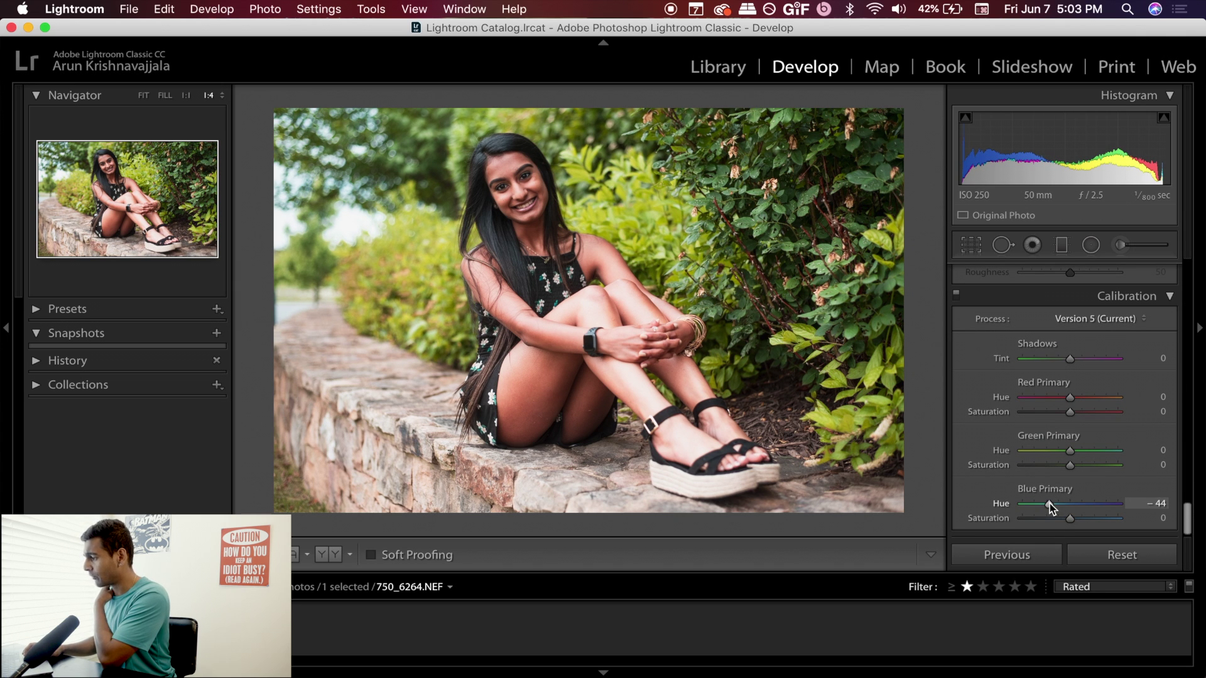
{"action": "left_click_drag", "start_coordinate": [1086, 401], "coordinate": [1090, 397]}
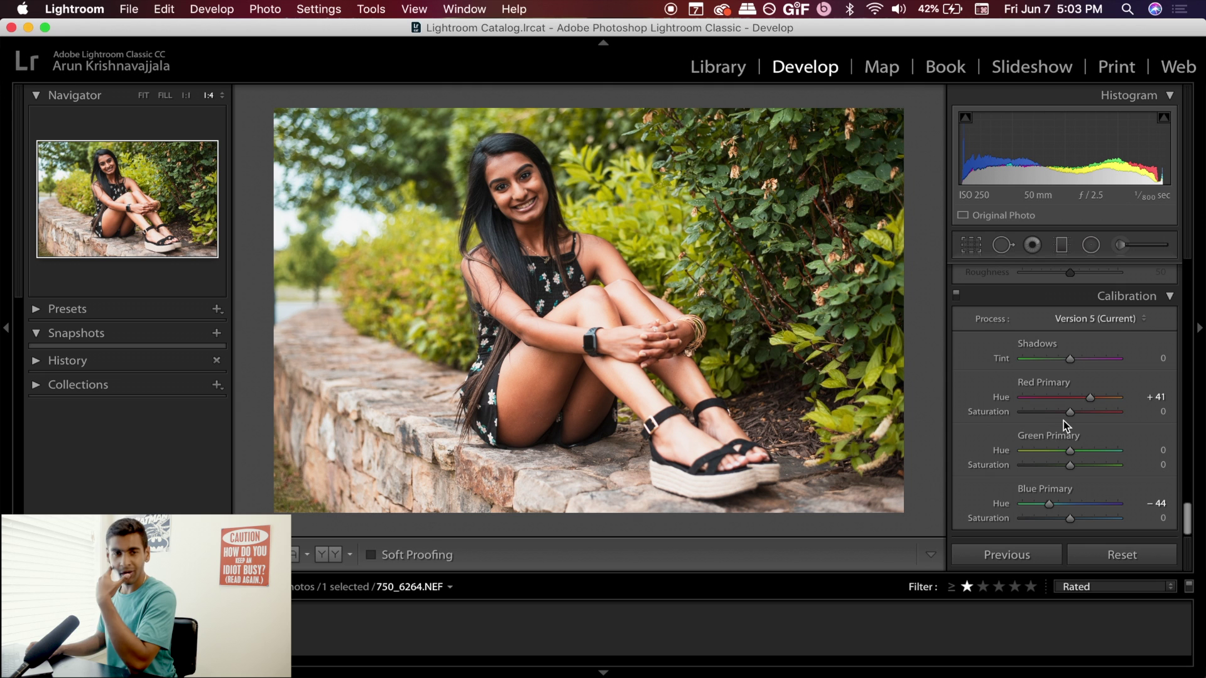
Step: Cool the white balance by setting the temperature to 4,859
{"action": "scroll", "coordinate": [1068, 409], "scroll_direction": "up", "scroll_amount": 20}
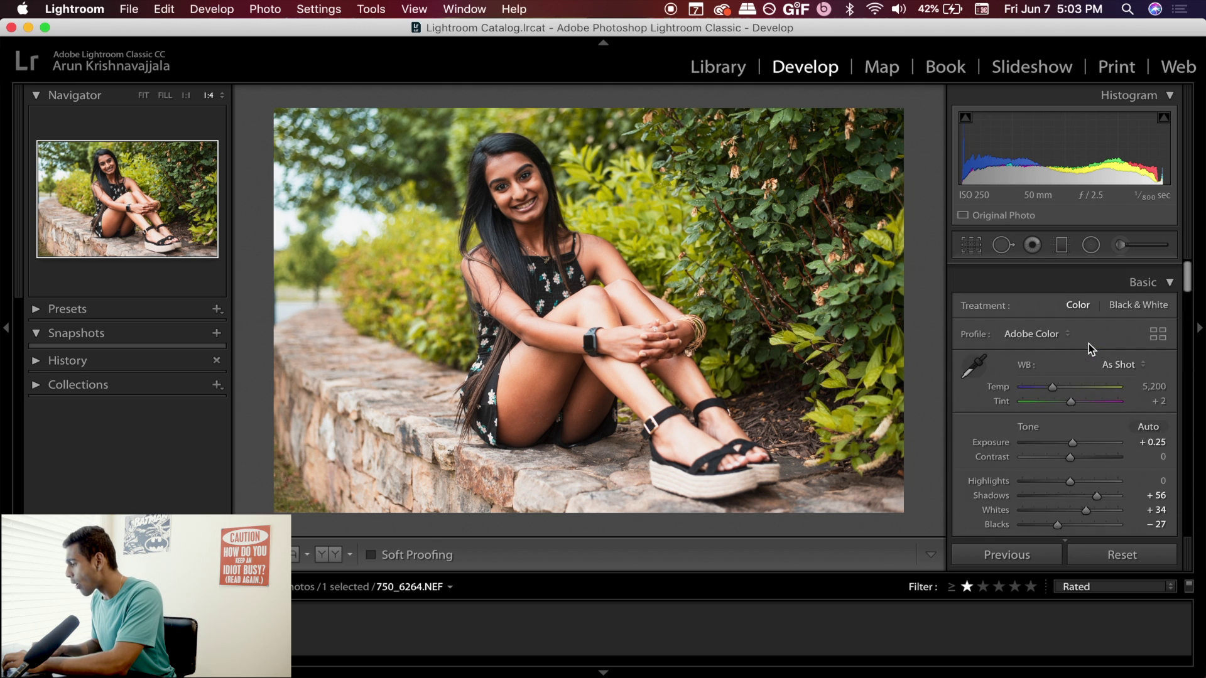
{"action": "left_click_drag", "start_coordinate": [1053, 375], "coordinate": [1051, 376]}
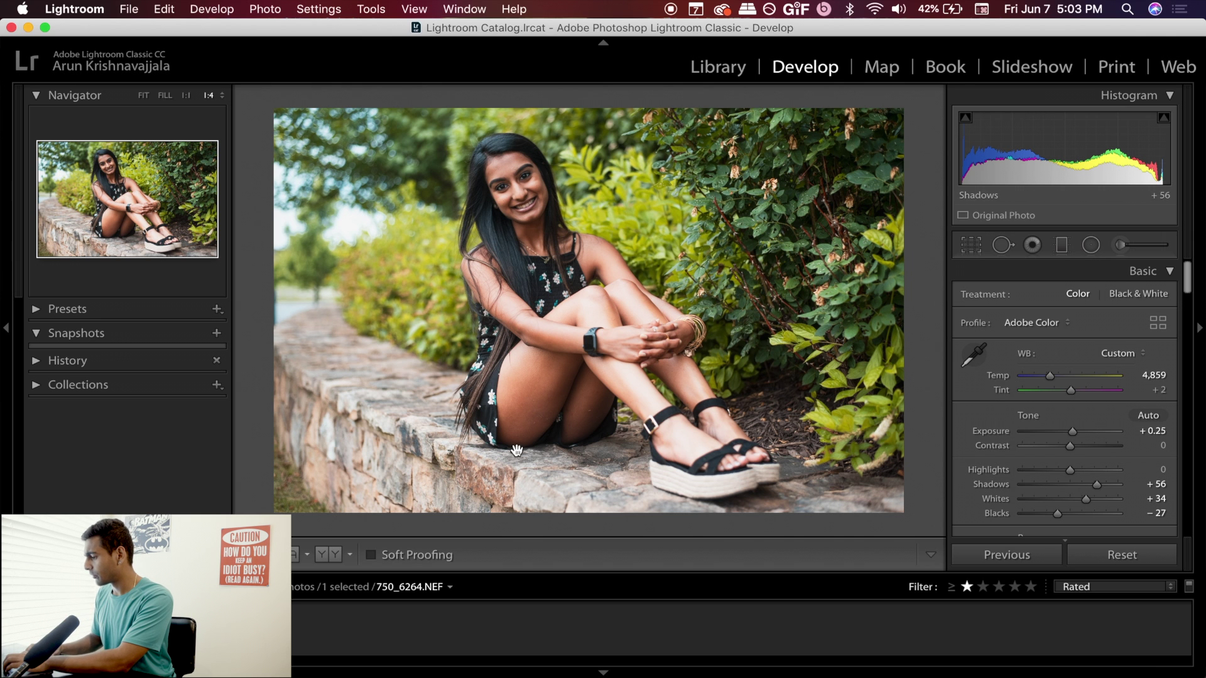
Step: Compare the cooled white balance with the original photo side by side, and return to the single-image view
{"action": "left_click", "coordinate": [327, 554]}
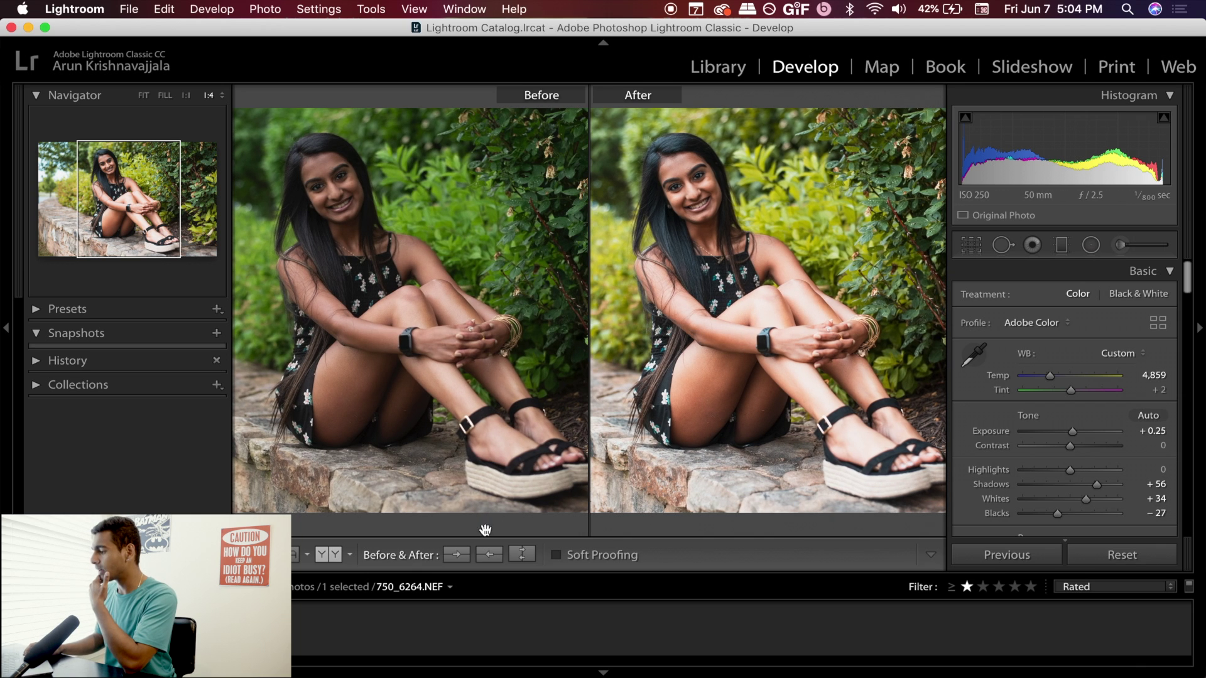
{"action": "left_click_drag", "start_coordinate": [880, 338], "coordinate": [815, 339]}
{"action": "key", "text": "y"}
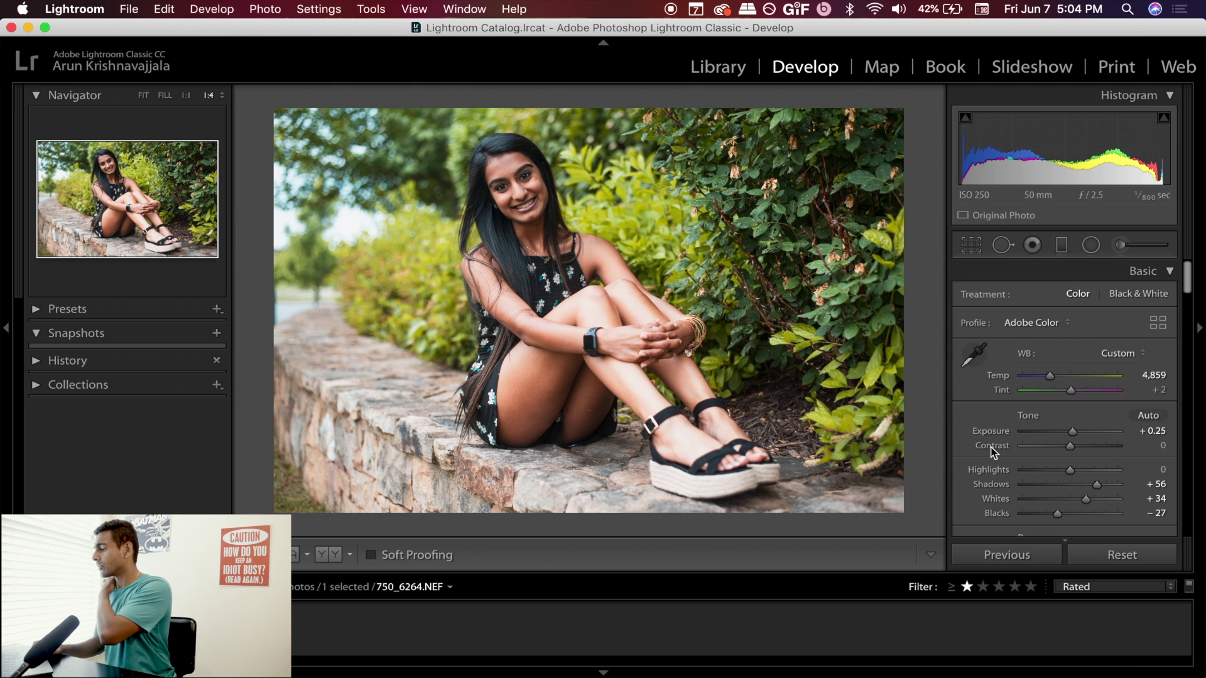
Step: Adjust the presence settings by setting Clarity to −5, Vibrance to +12 and Saturation to −5
{"action": "scroll", "coordinate": [994, 450], "scroll_direction": "down", "scroll_amount": 5}
{"action": "scroll", "coordinate": [993, 451], "scroll_direction": "up", "scroll_amount": 1}
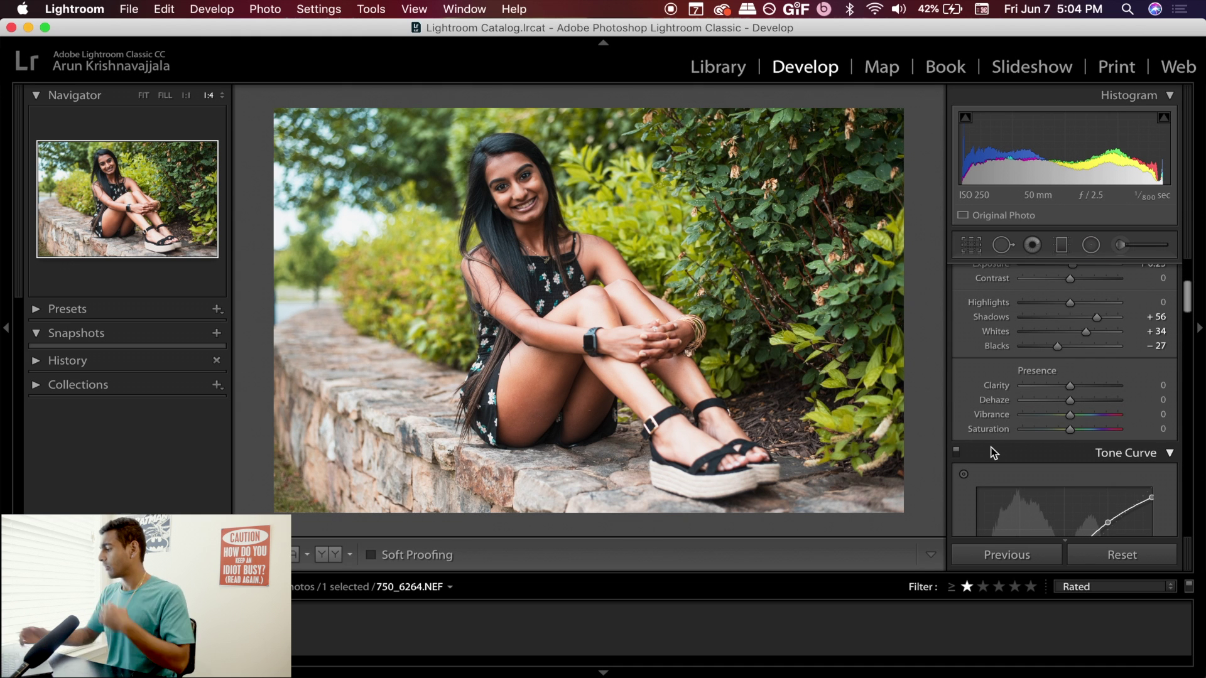
{"action": "mouse_move", "coordinate": [1070, 386]}
{"action": "left_mouse_down"}
{"action": "mouse_move", "coordinate": [1053, 387]}
{"action": "mouse_move", "coordinate": [1068, 386]}
{"action": "left_mouse_up"}
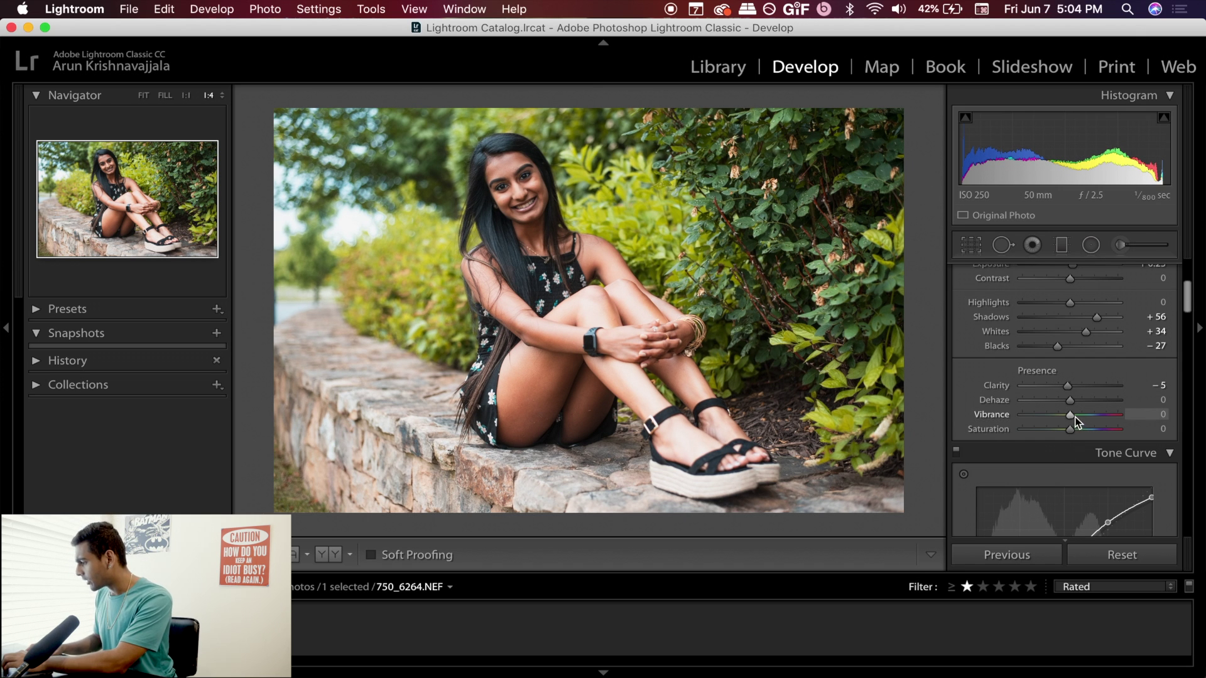
{"action": "left_click", "coordinate": [1078, 416]}
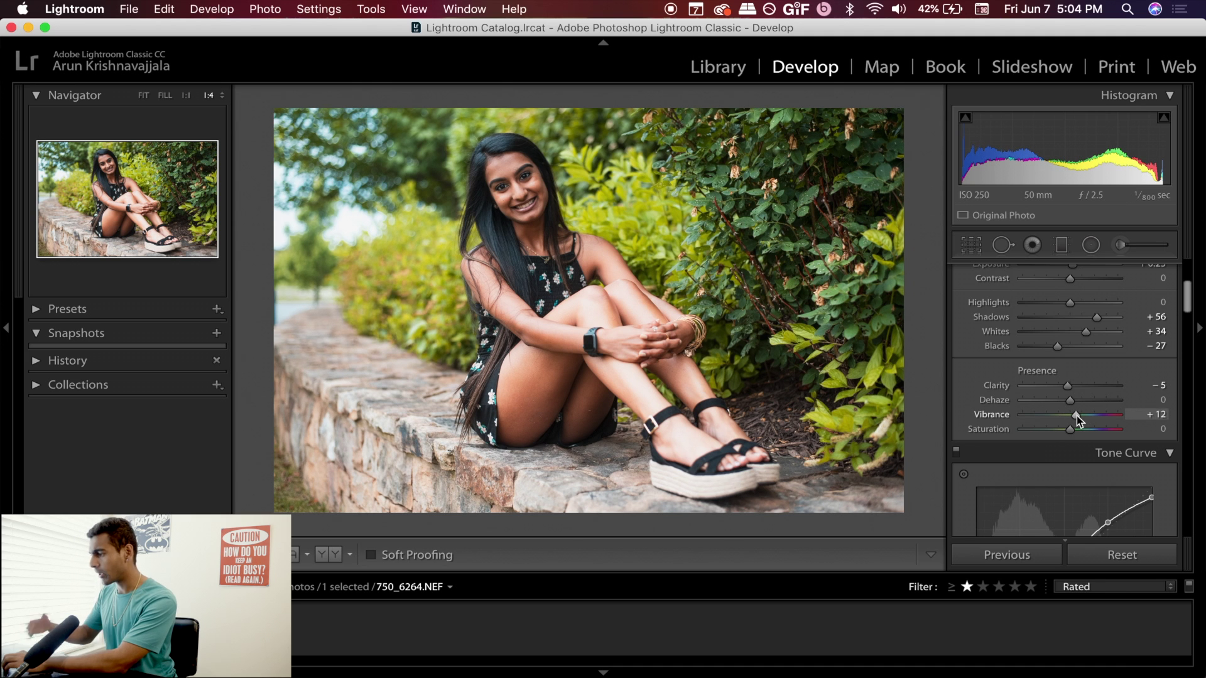
{"action": "left_click_drag", "start_coordinate": [1070, 428], "coordinate": [1067, 428]}
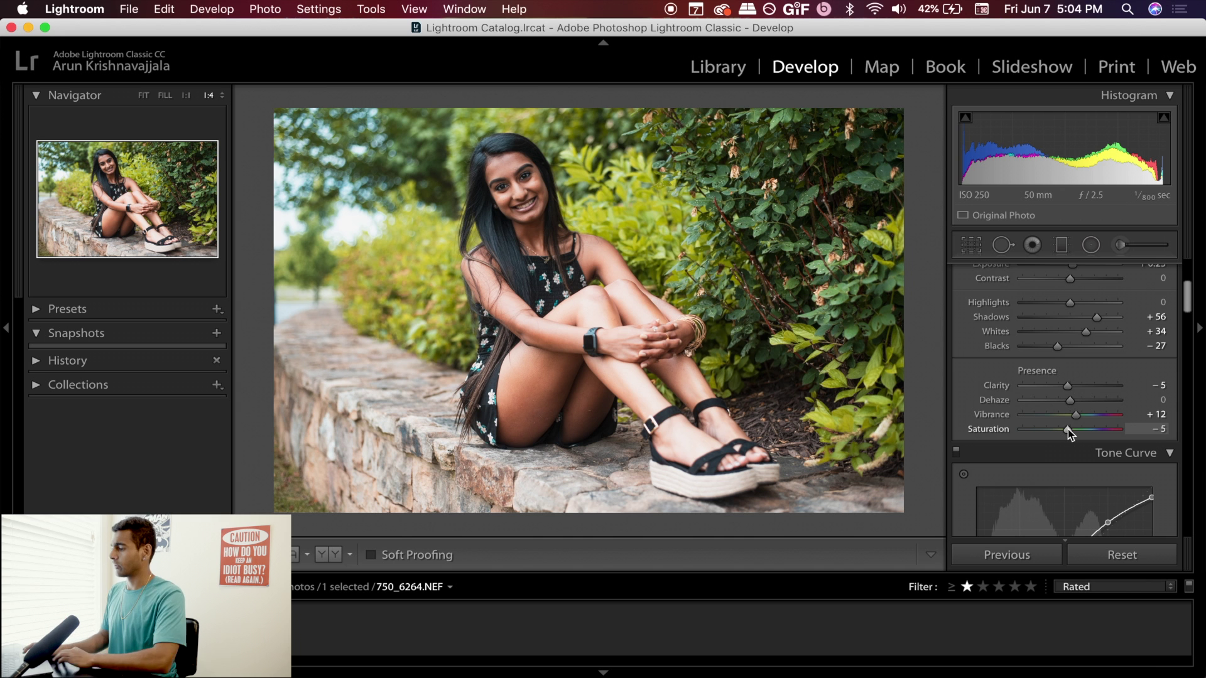
Step: Check the presence adjustments against the original in the side-by-side before and after view, and return to the single image
{"action": "left_click", "coordinate": [327, 554]}
{"action": "left_click_drag", "start_coordinate": [754, 325], "coordinate": [661, 350]}
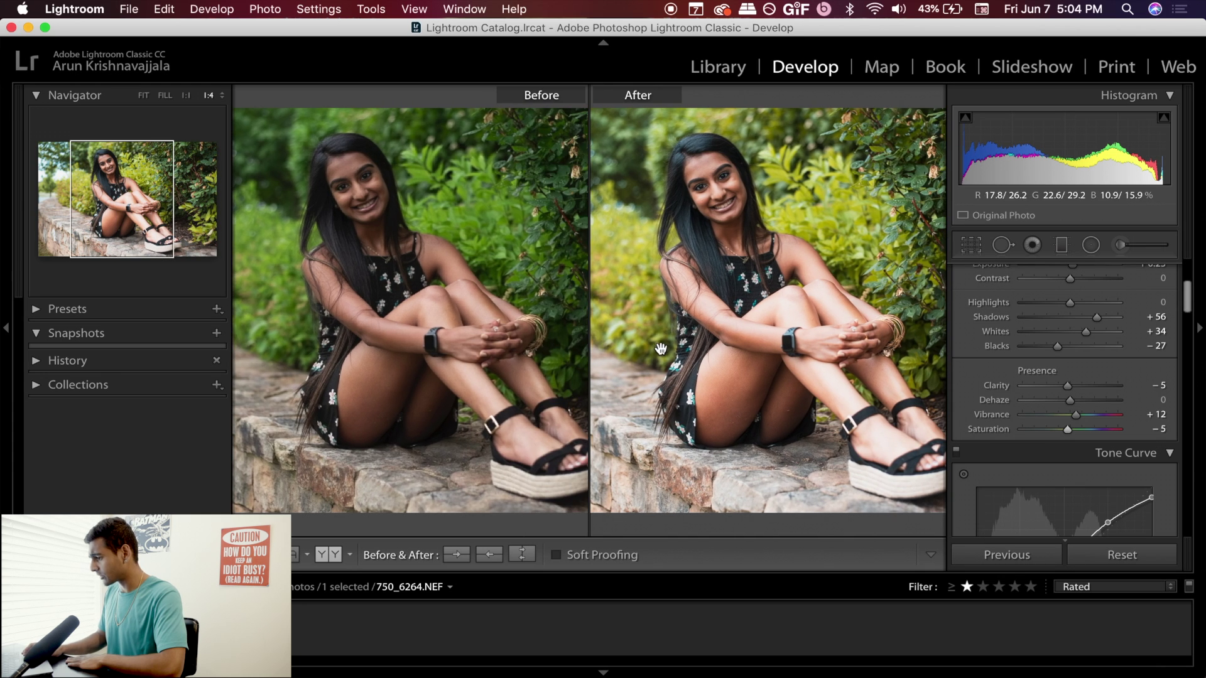
{"action": "left_click", "coordinate": [294, 554]}
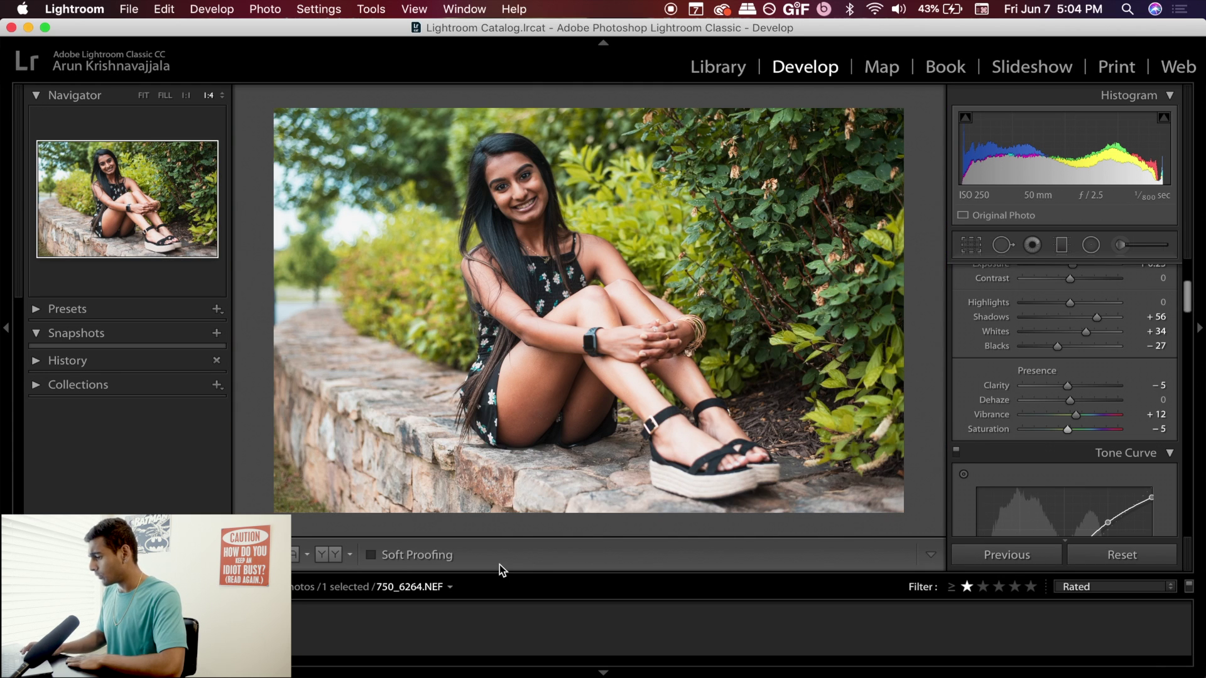
Step: Open the photo 750_6271.NEF and crop it slightly tighter around the seated woman, keeping the original aspect ratio
{"action": "key", "text": "Right"}
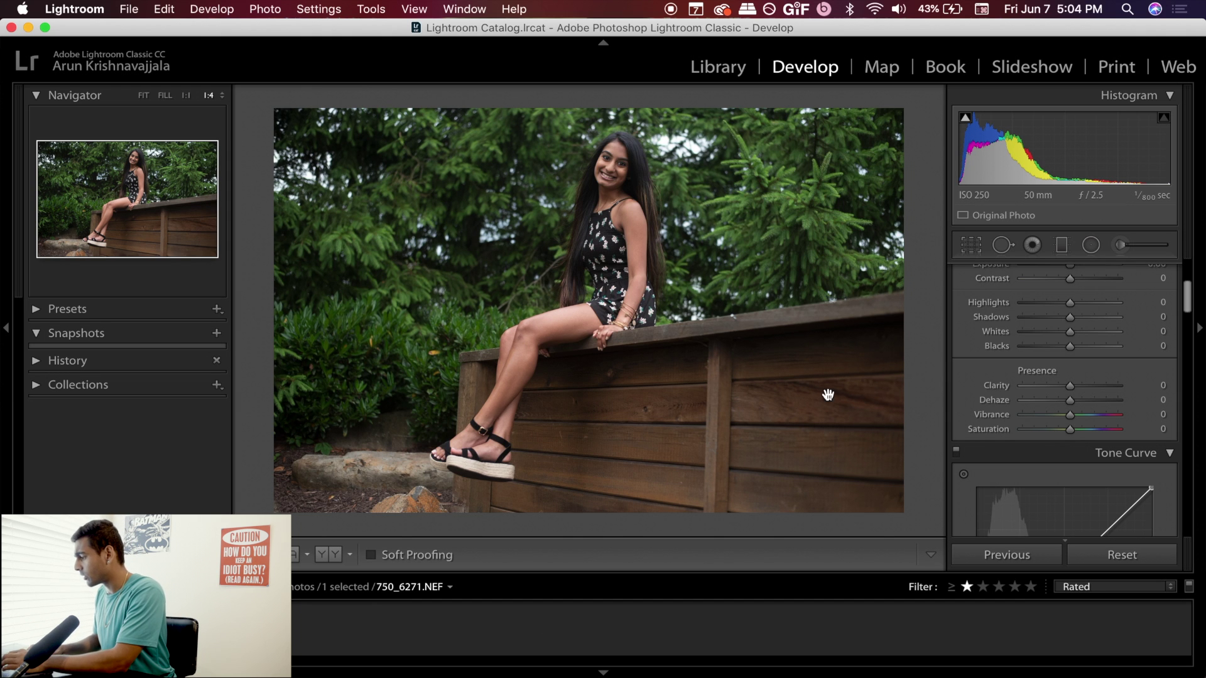
{"action": "left_click", "coordinate": [971, 244]}
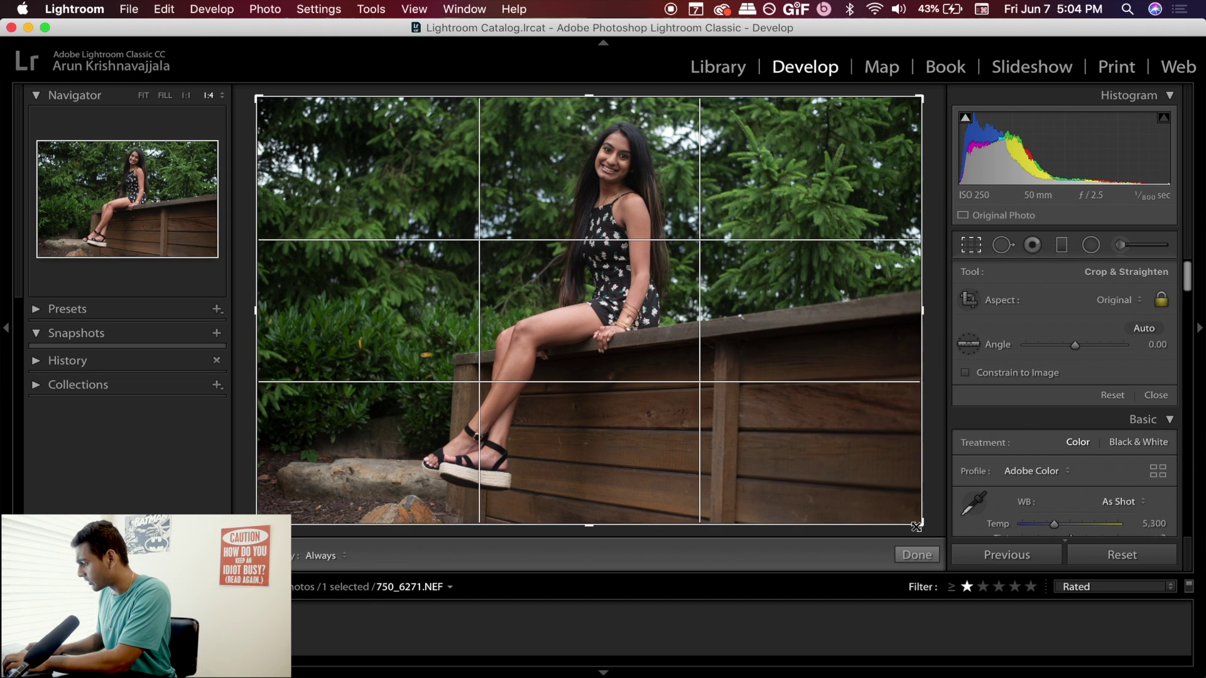
{"action": "left_click_drag", "start_coordinate": [910, 525], "coordinate": [890, 518]}
{"action": "left_click_drag", "start_coordinate": [830, 431], "coordinate": [823, 406]}
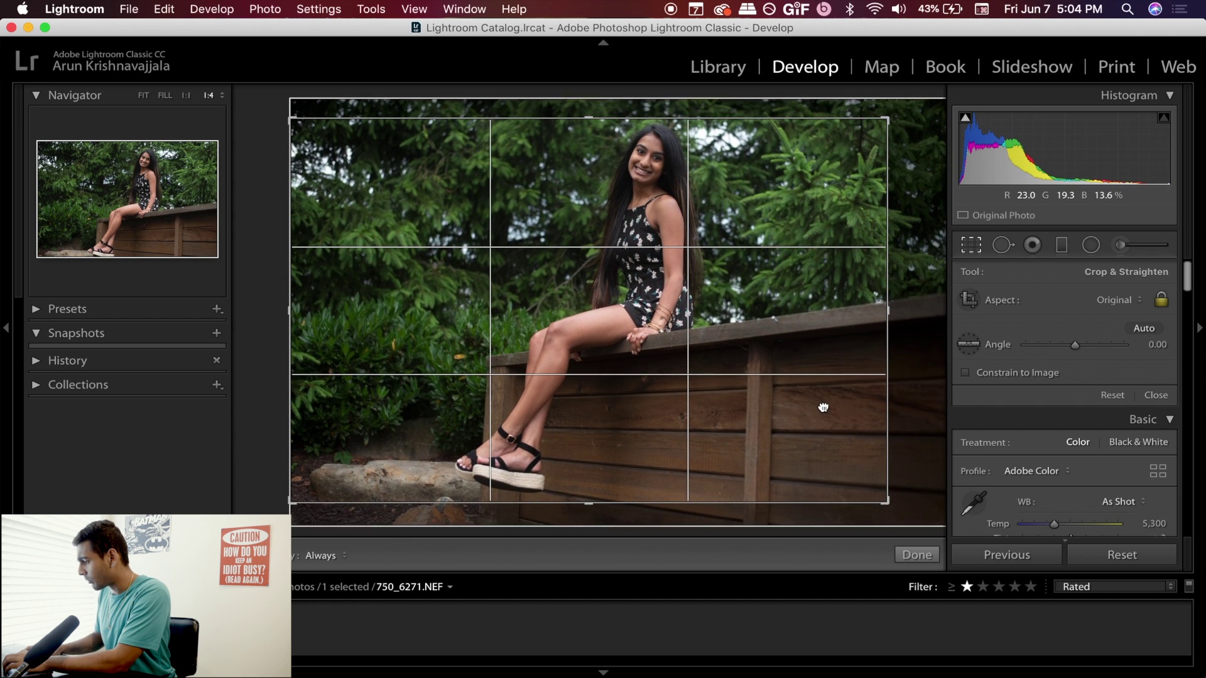
{"action": "key", "text": "Return"}
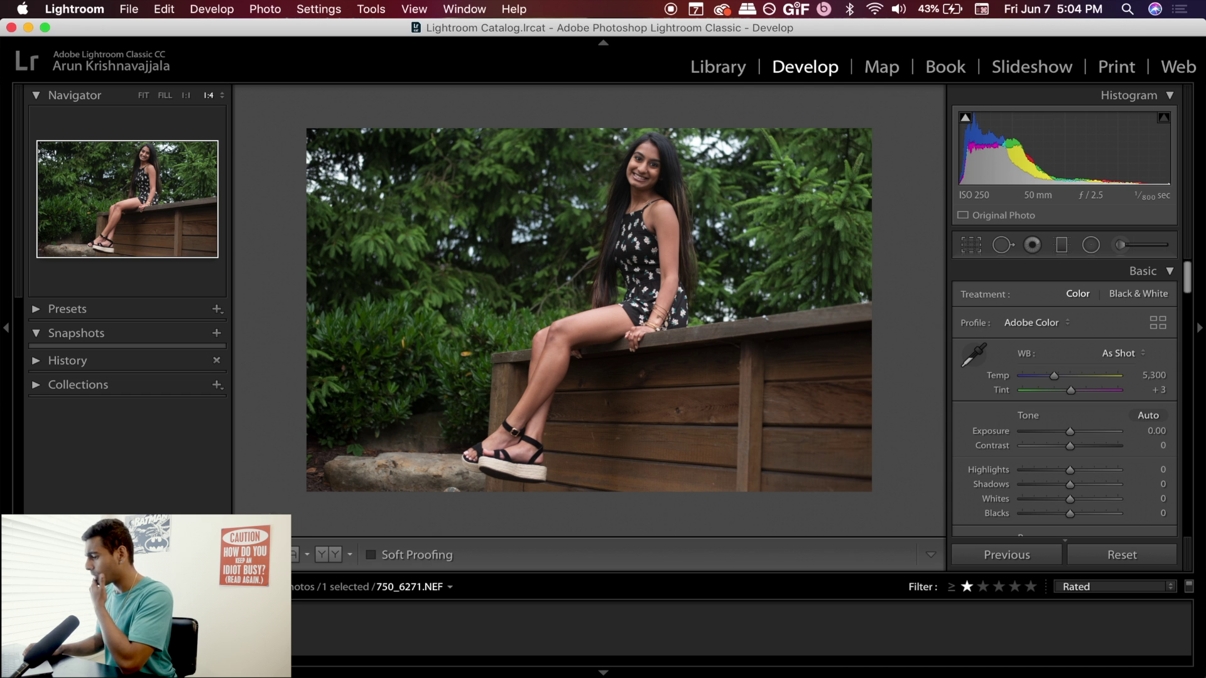
Step: Copy the develop settings of 750_6264.NEF, leaving out local adjustments, transform, spot removal and crop
{"action": "left_click", "coordinate": [25, 629]}
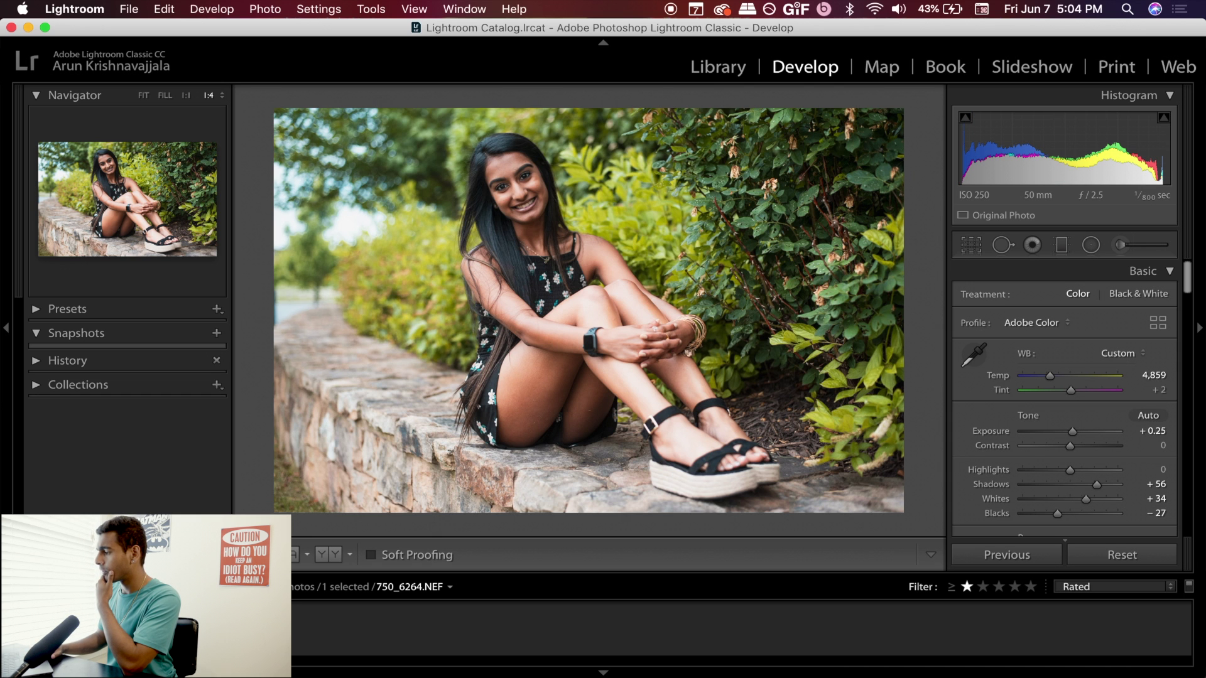
{"action": "right_click", "coordinate": [25, 629]}
{"action": "mouse_move", "coordinate": [173, 493]}
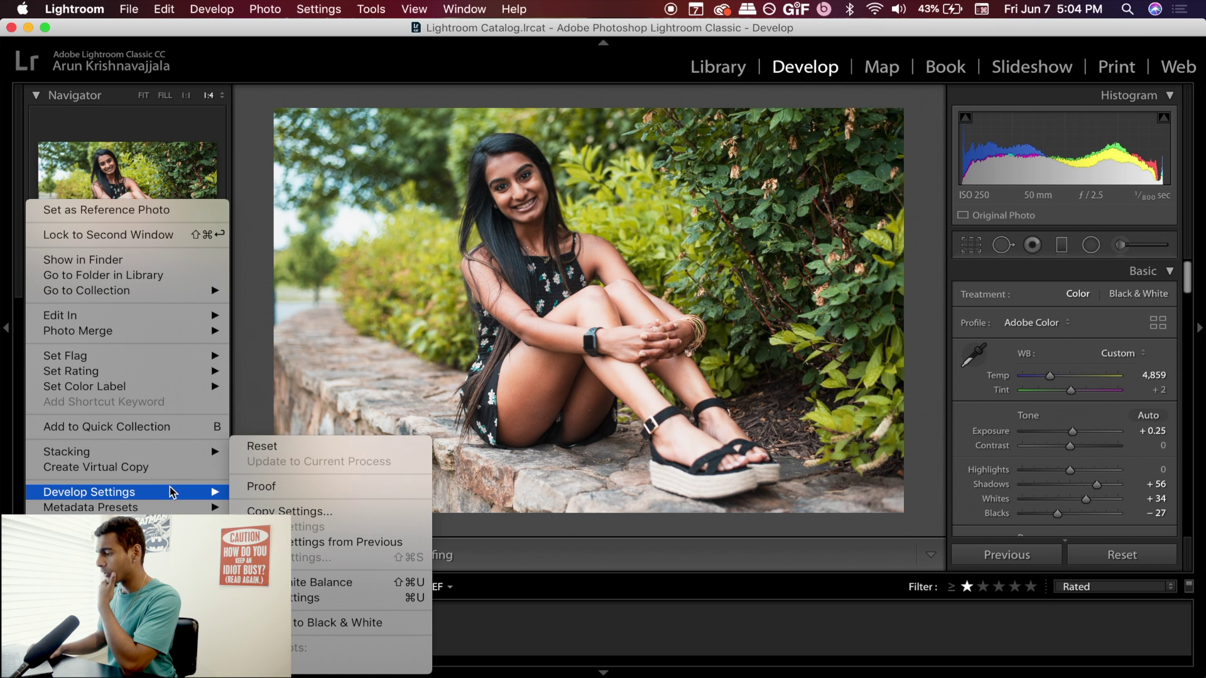
{"action": "left_click", "coordinate": [276, 511]}
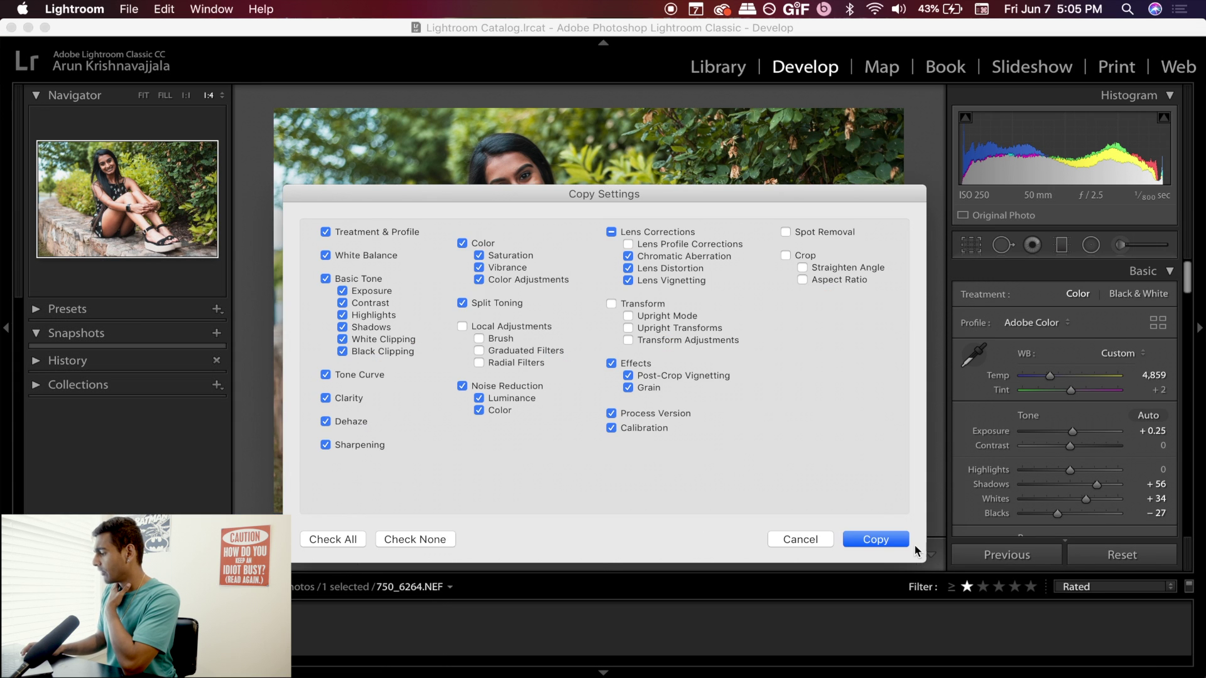
{"action": "left_click", "coordinate": [879, 540]}
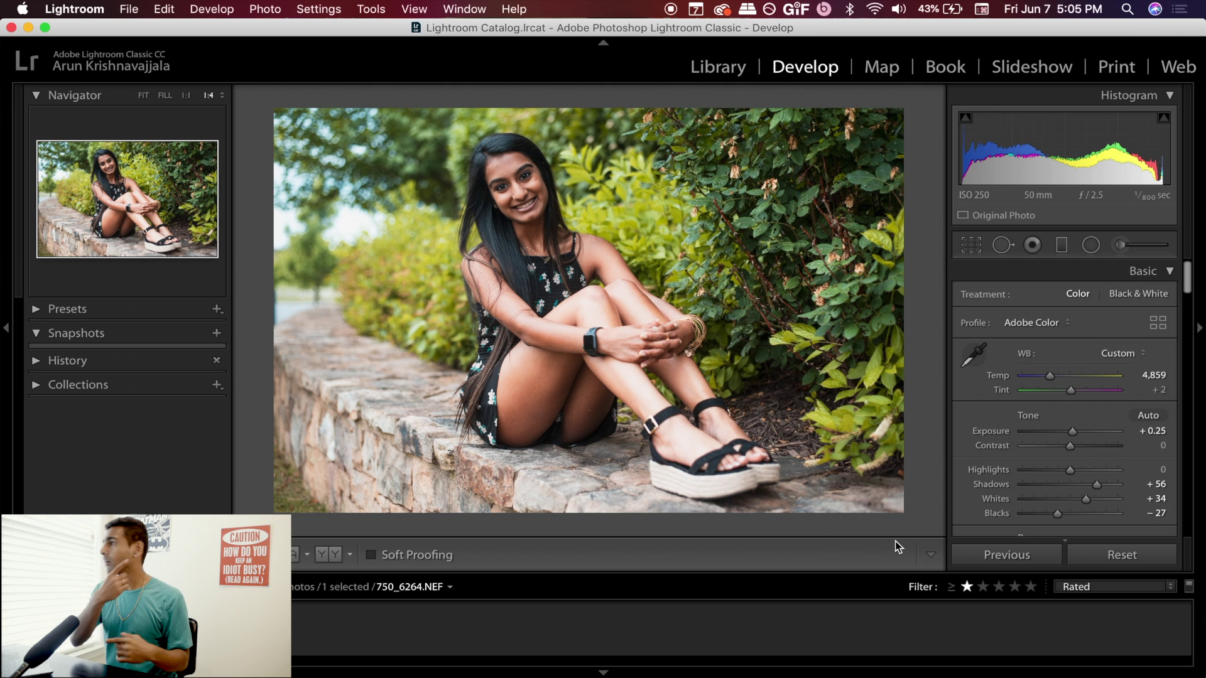
Step: Paste the copied develop settings onto 750_6271.NEF and compare the result with the previous photo
{"action": "key", "text": "Right"}
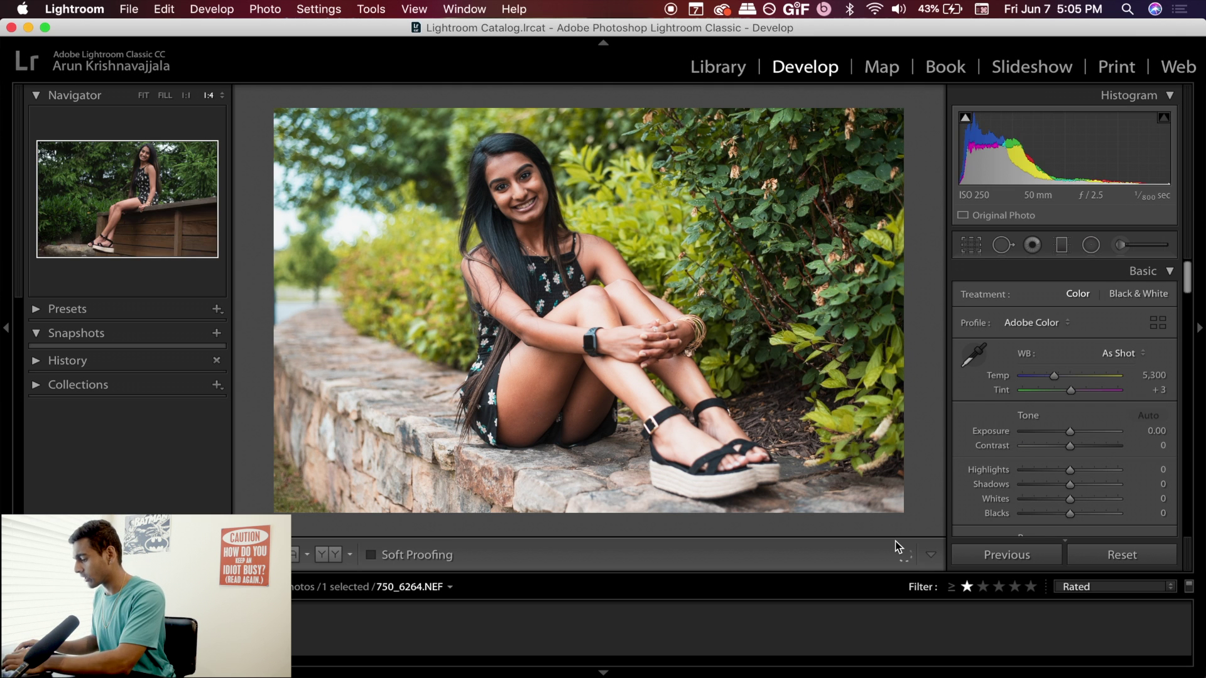
{"action": "key", "text": "super+shift+v"}
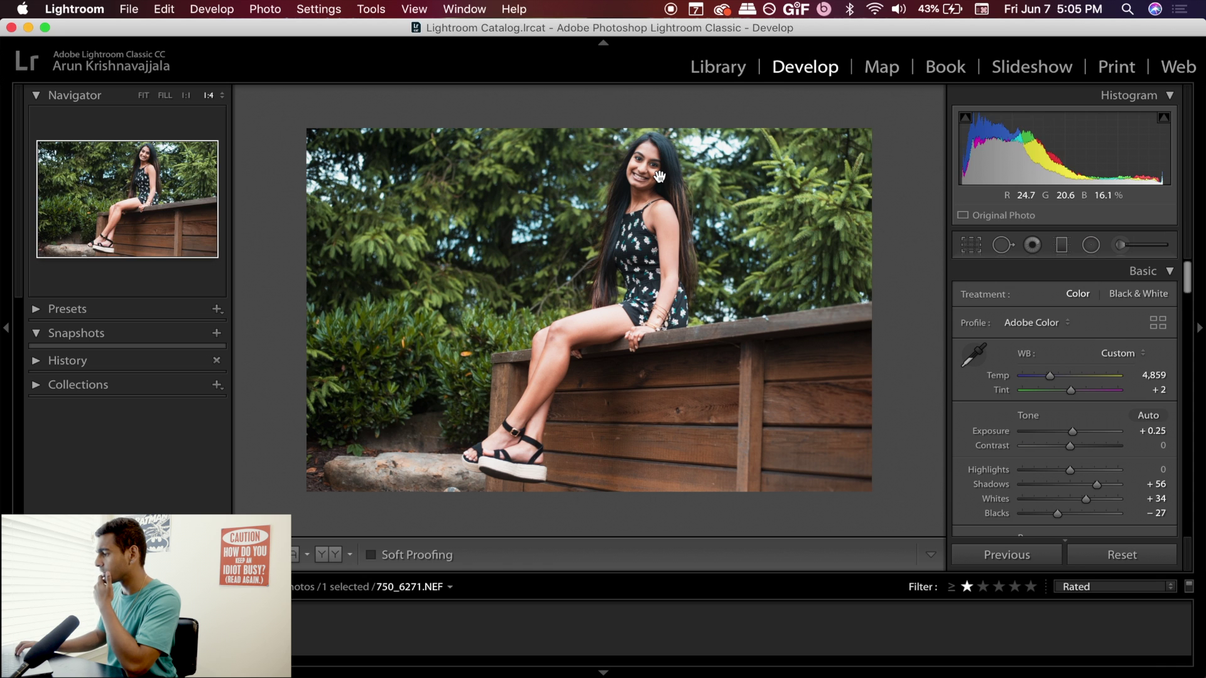
{"action": "key", "text": "Left"}
{"action": "key", "text": "Right"}
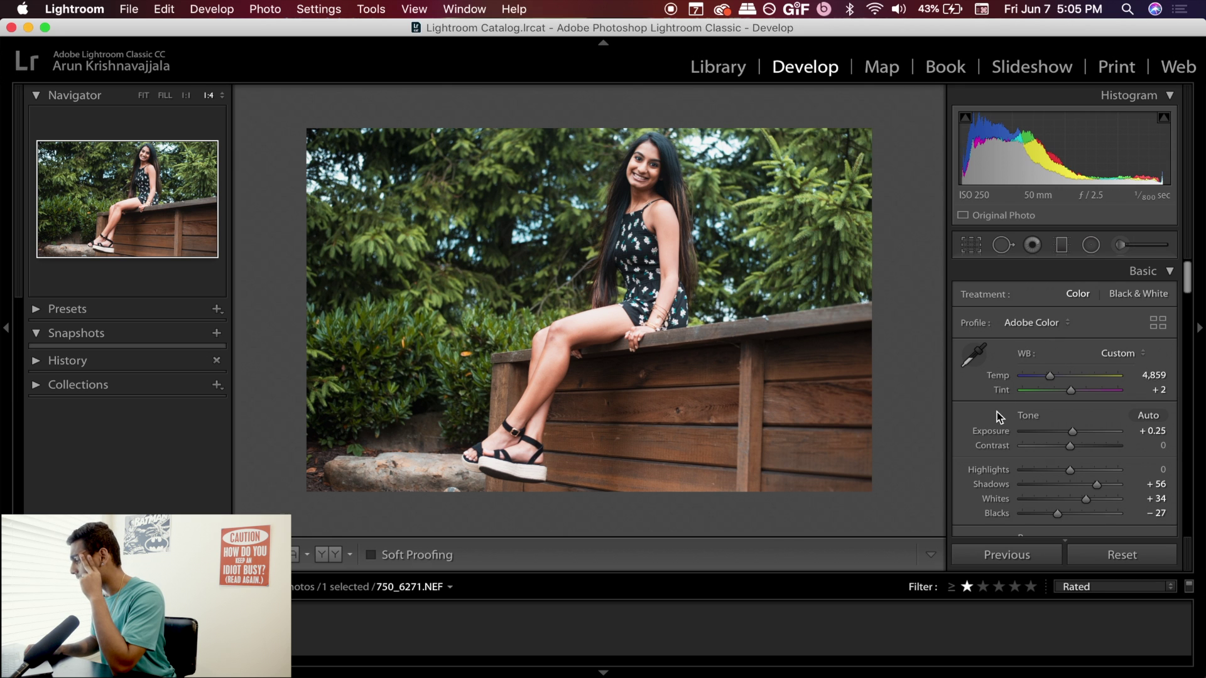
Step: Shift the foliage colour of 750_6271.NEF by setting the Green hue to −48
{"action": "scroll", "coordinate": [1005, 415], "scroll_direction": "down", "scroll_amount": 5}
{"action": "scroll", "coordinate": [996, 412], "scroll_direction": "down", "scroll_amount": 10}
{"action": "scroll", "coordinate": [996, 417], "scroll_direction": "up", "scroll_amount": 5}
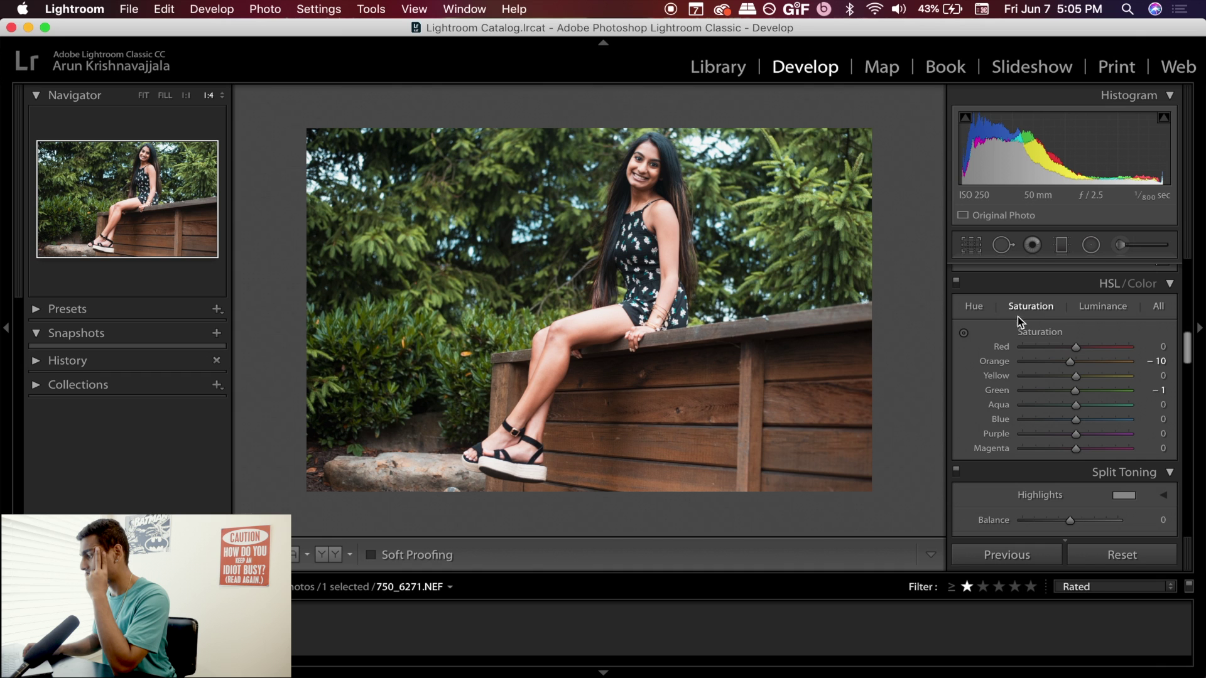
{"action": "left_click", "coordinate": [978, 308]}
{"action": "left_click_drag", "start_coordinate": [1079, 394], "coordinate": [1070, 394]}
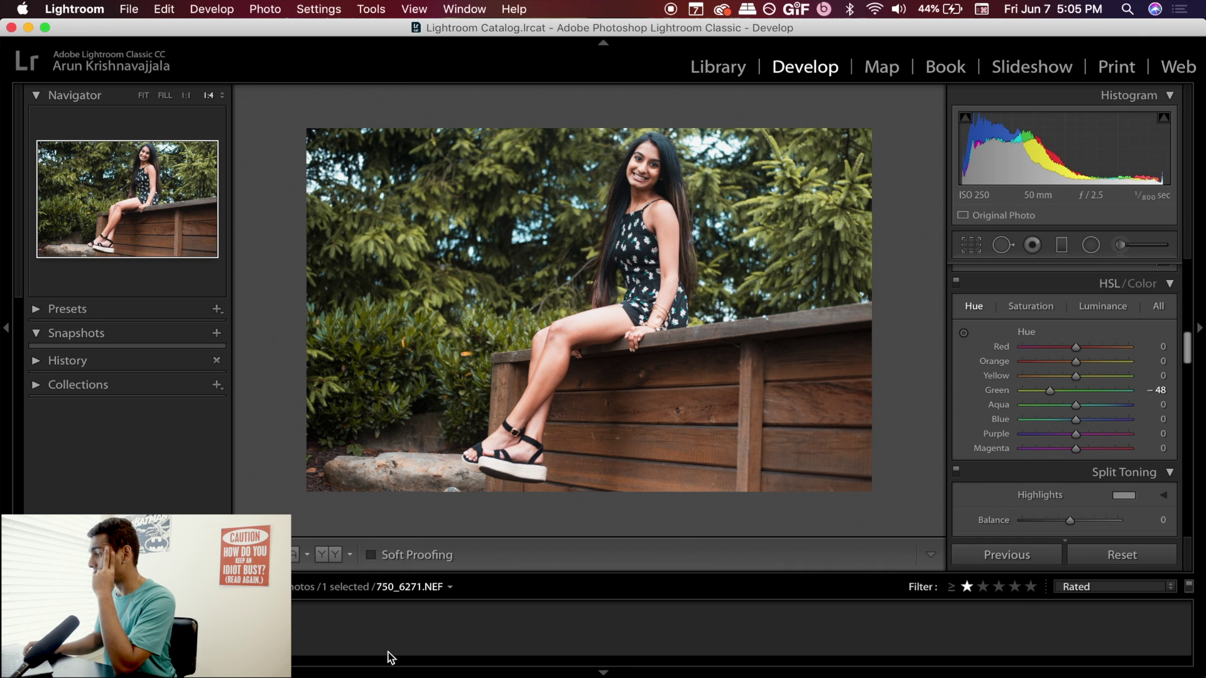
Step: Refine the basic tone of 750_6271.NEF by setting Exposure to +0.50 and Highlights to −39
{"action": "scroll", "coordinate": [1080, 440], "scroll_direction": "up", "scroll_amount": 10}
{"action": "left_click_drag", "start_coordinate": [1073, 438], "coordinate": [1076, 437]}
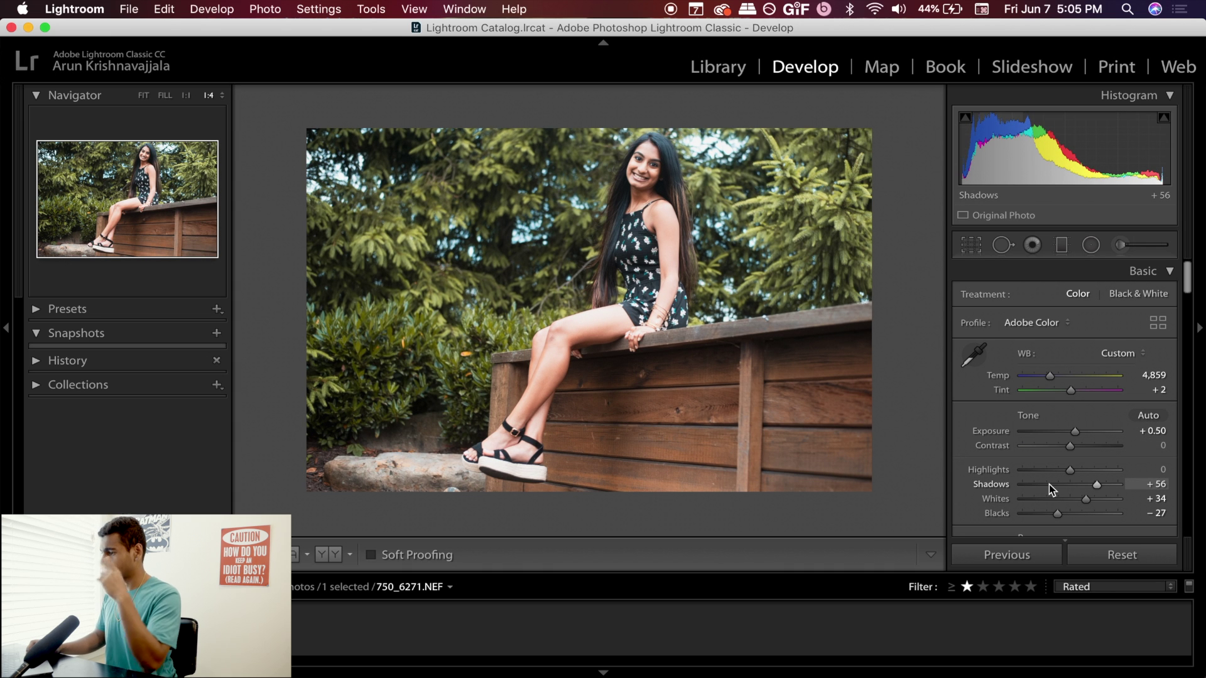
{"action": "scroll", "coordinate": [1047, 452], "scroll_direction": "down", "scroll_amount": 12}
{"action": "scroll", "coordinate": [1045, 420], "scroll_direction": "down", "scroll_amount": 5}
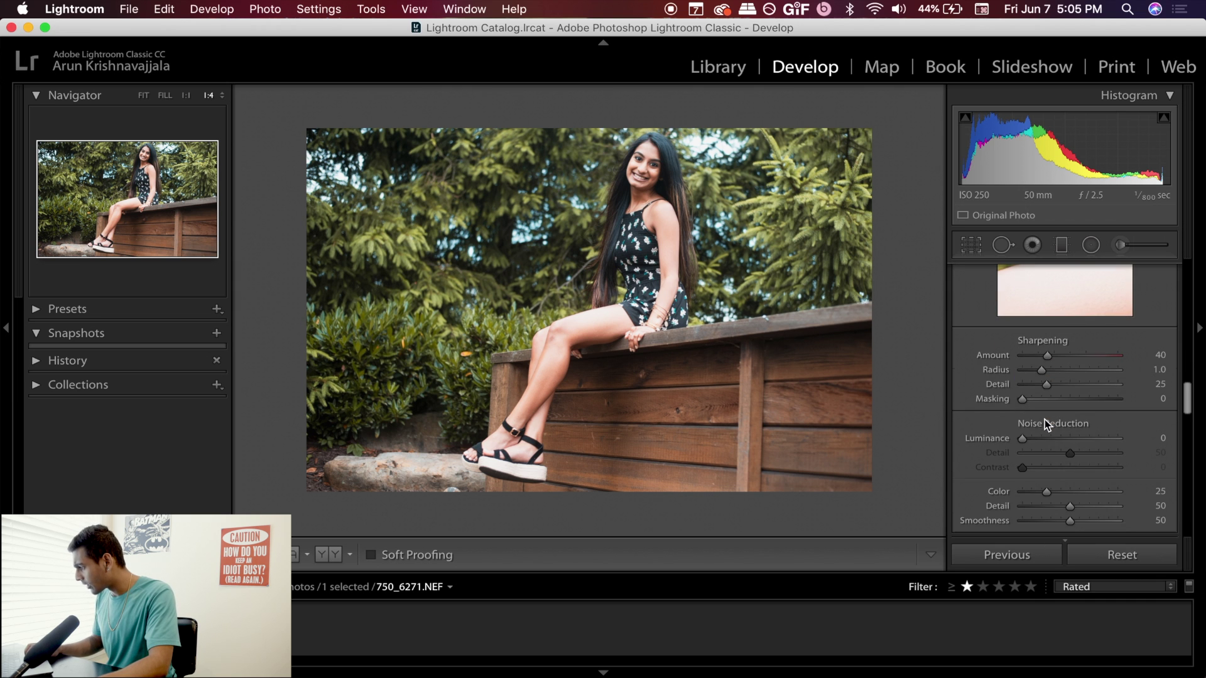
{"action": "scroll", "coordinate": [1017, 506], "scroll_direction": "down", "scroll_amount": 3}
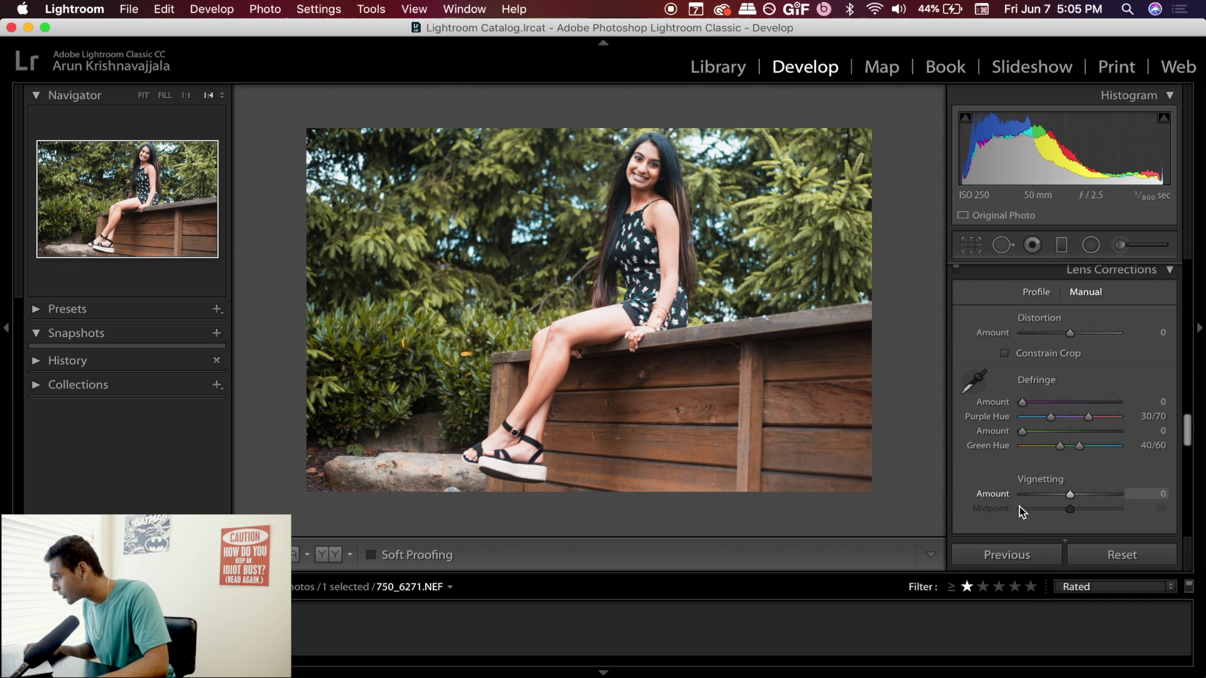
{"action": "scroll", "coordinate": [1072, 344], "scroll_direction": "up", "scroll_amount": 15}
{"action": "scroll", "coordinate": [1072, 344], "scroll_direction": "up", "scroll_amount": 5}
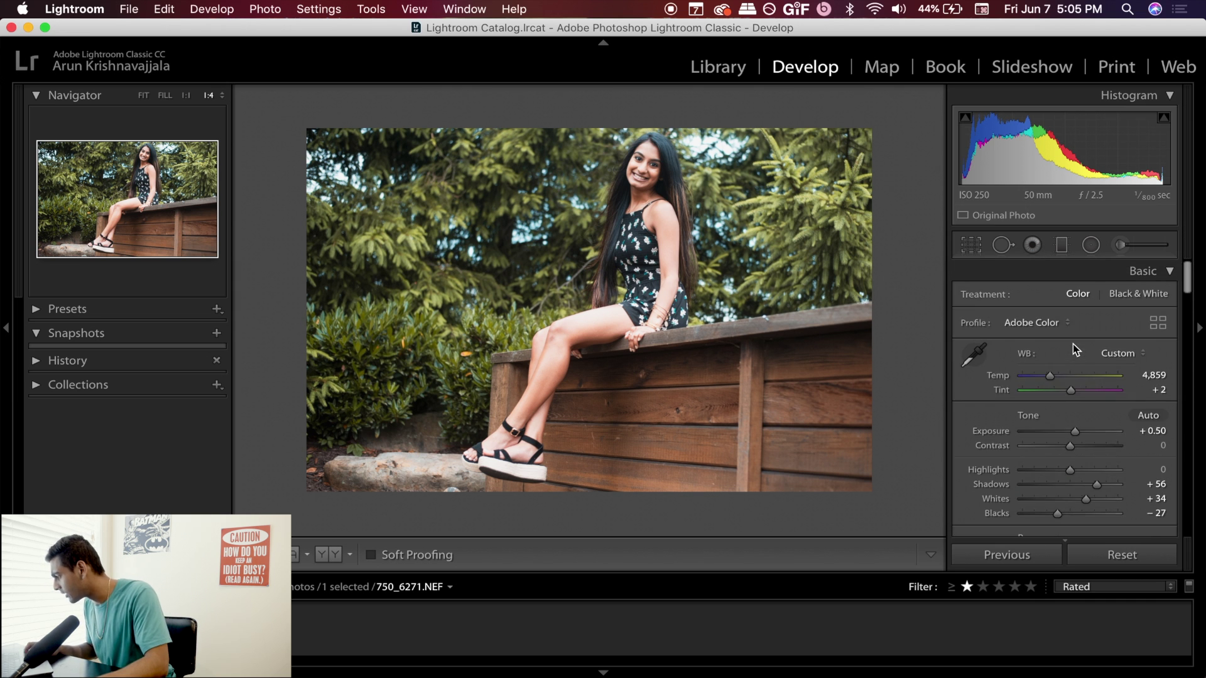
{"action": "left_click_drag", "start_coordinate": [1063, 469], "coordinate": [1051, 472]}
{"action": "scroll", "coordinate": [1102, 447], "scroll_direction": "down", "scroll_amount": 3}
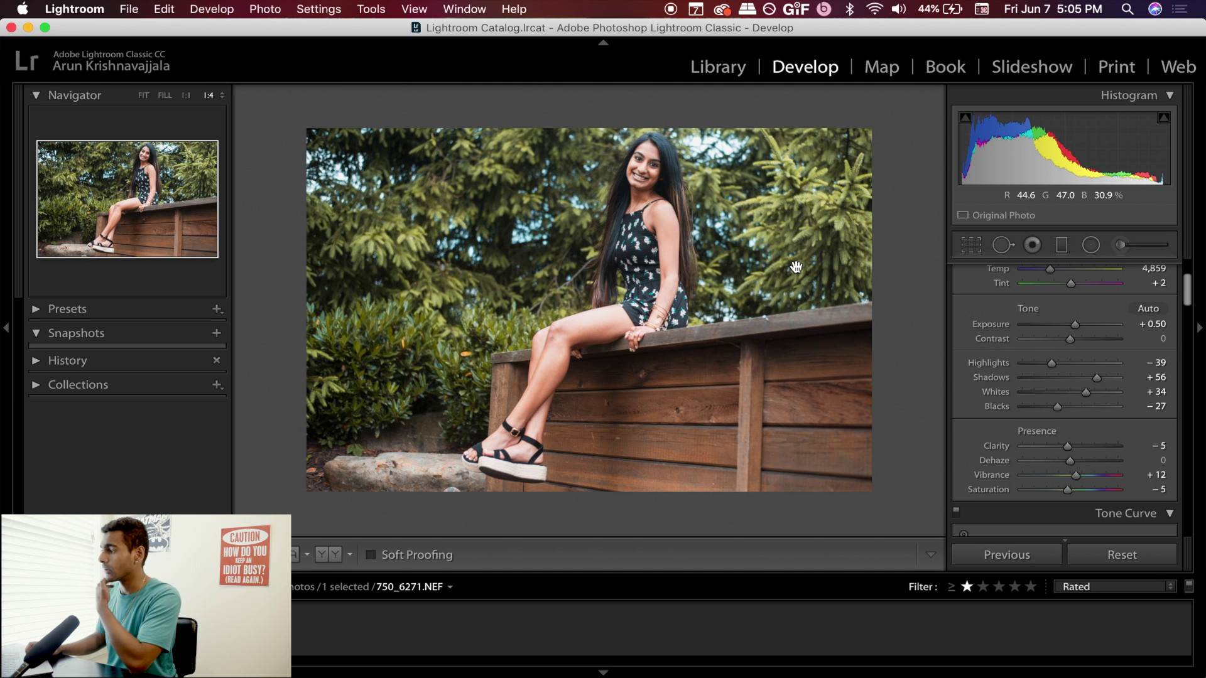
Step: Add a diagonal graduated filter from the photo's lower-right corner over the wooden wall and darken it with Exposure −0.86
{"action": "key", "text": "m"}
{"action": "left_click_drag", "start_coordinate": [866, 491], "coordinate": [414, 313]}
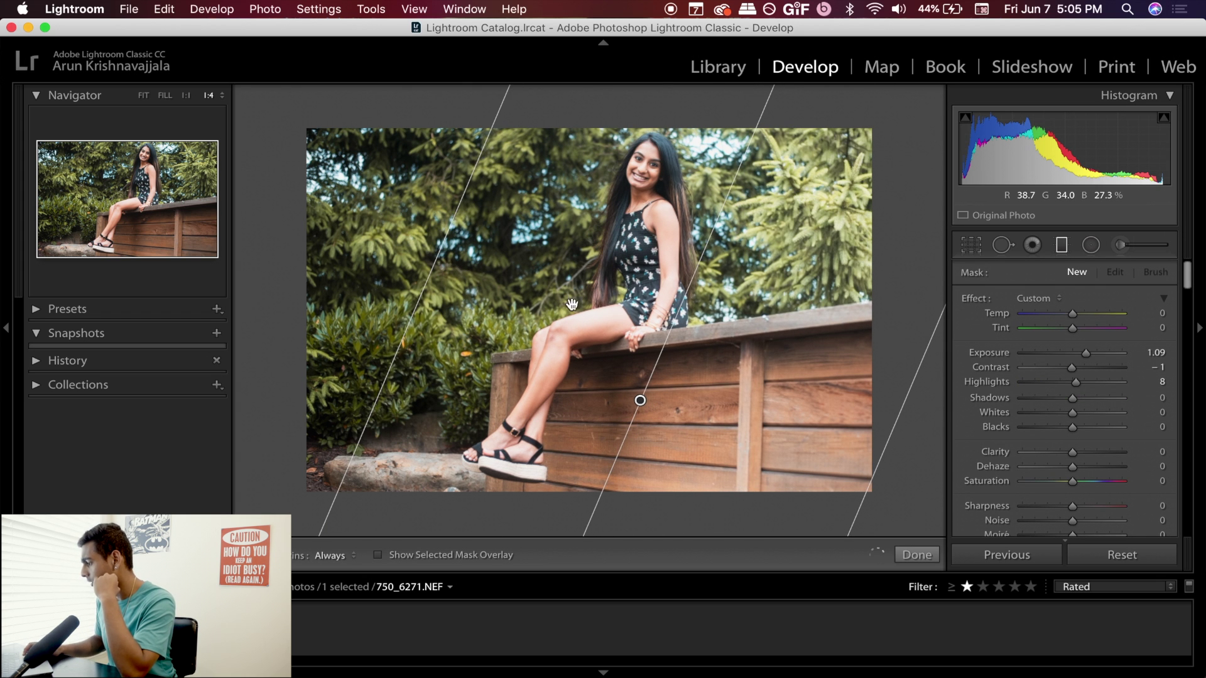
{"action": "left_click_drag", "start_coordinate": [1061, 351], "coordinate": [1062, 354]}
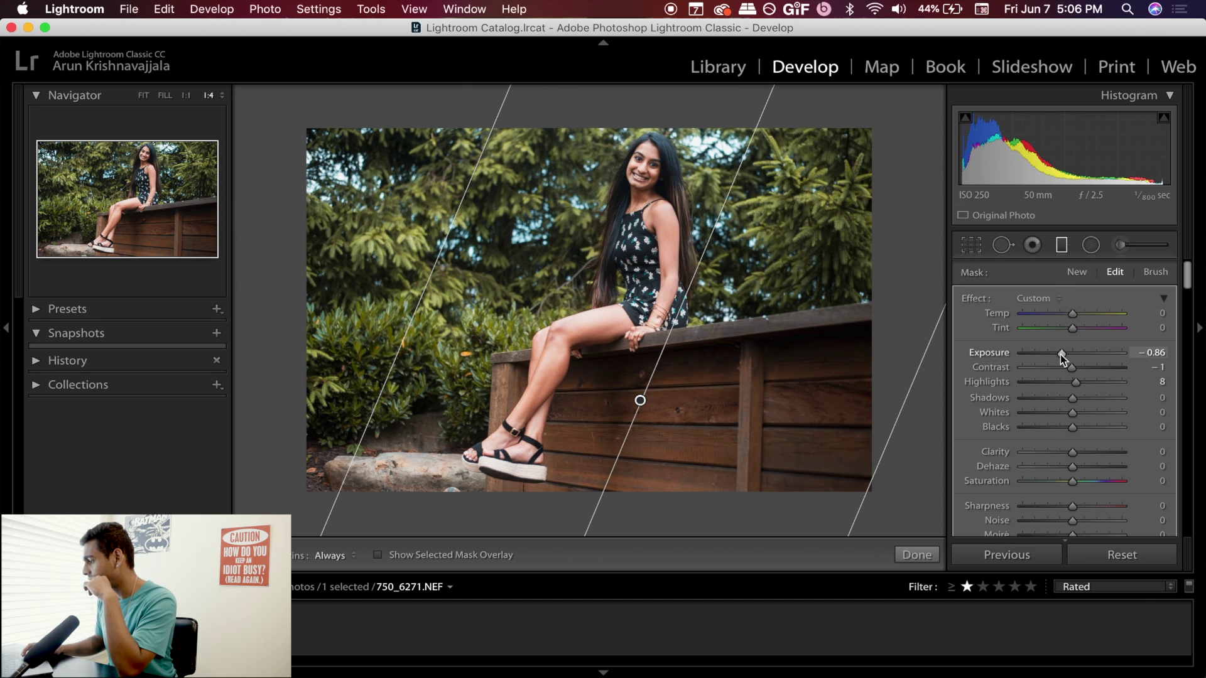
{"action": "left_click", "coordinate": [1061, 247]}
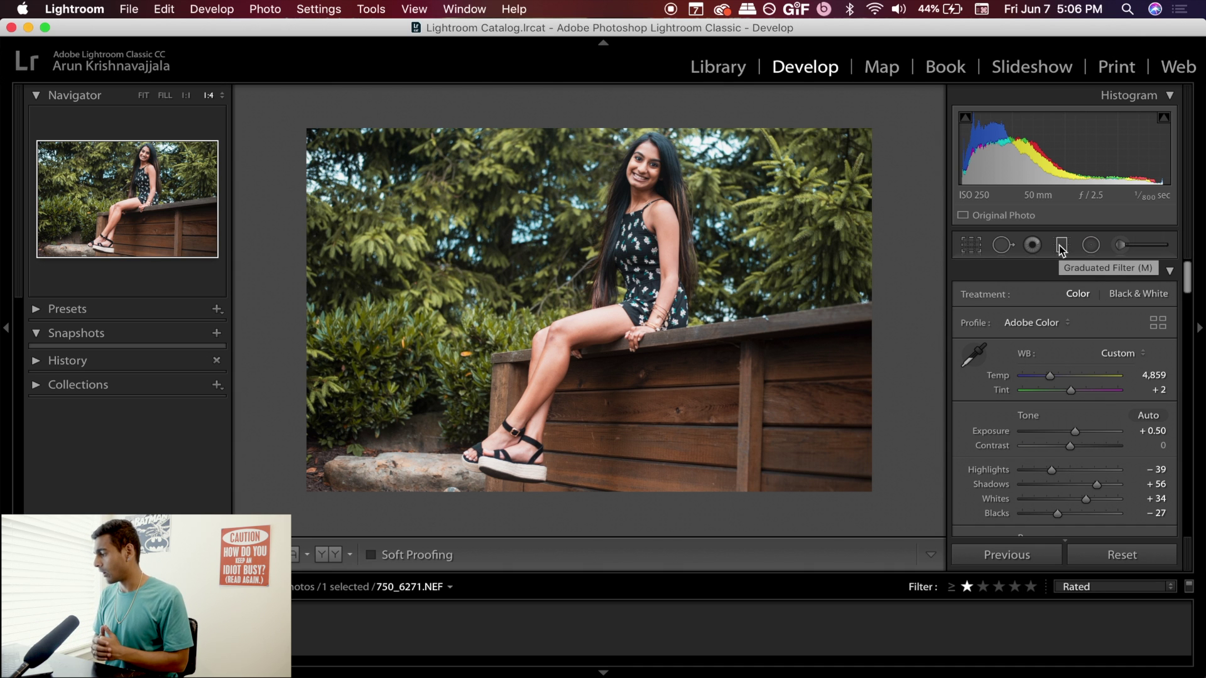
Step: Compare the before and after versions of 750_6271.NEF side by side, with the woman in view
{"action": "left_click", "coordinate": [328, 554]}
{"action": "left_click_drag", "start_coordinate": [793, 305], "coordinate": [692, 305]}
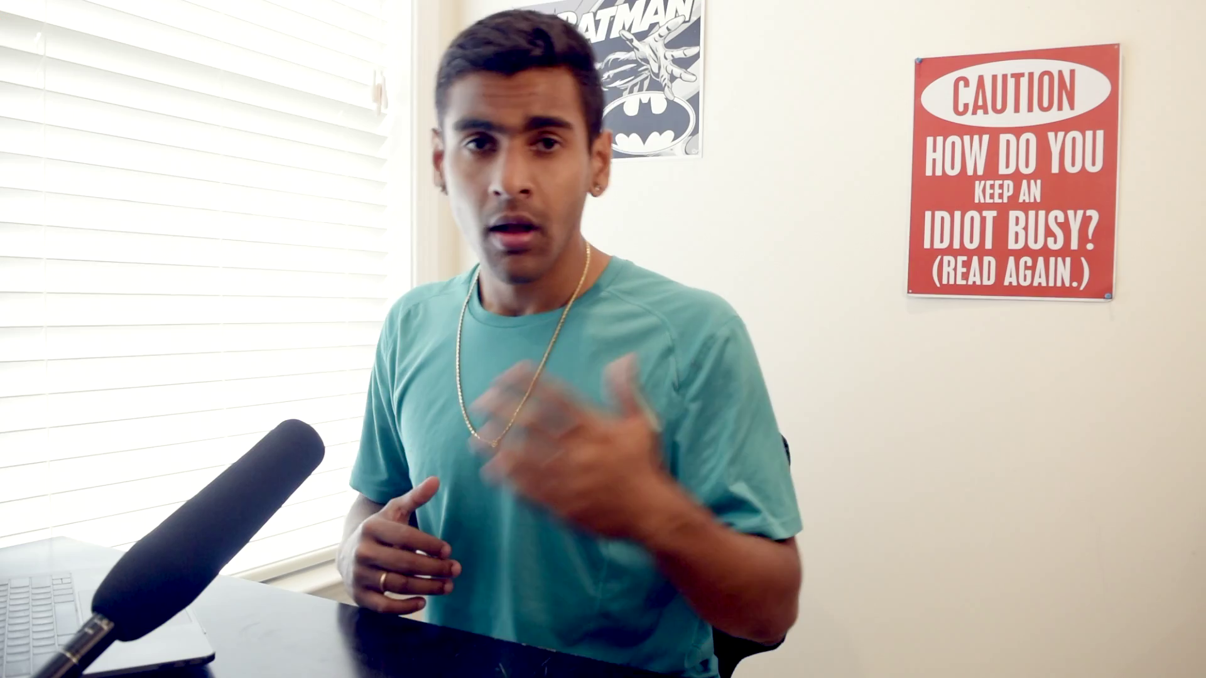